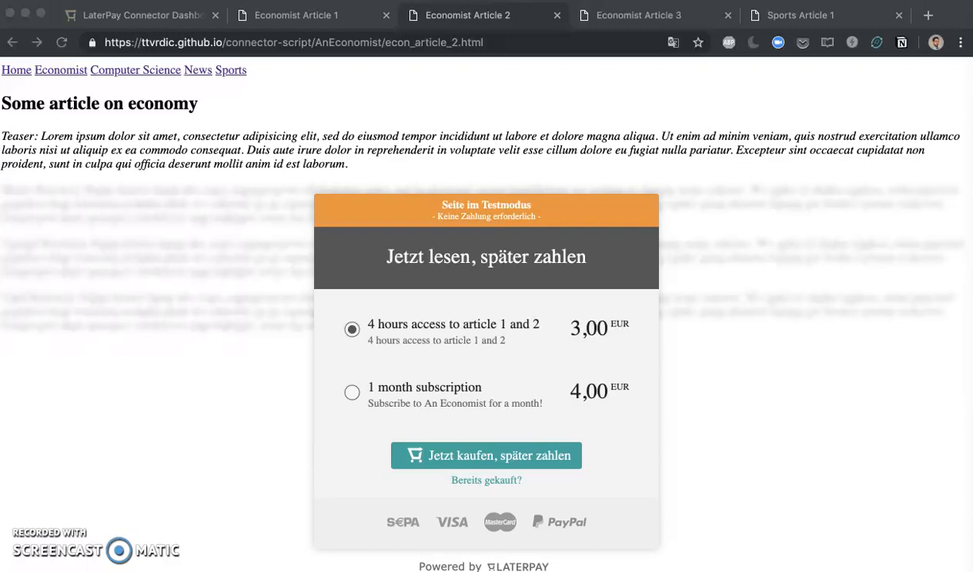
Switch to the article's HTML in TextEdit and highlight the connector script's source URL in the head
key(super+Tab)
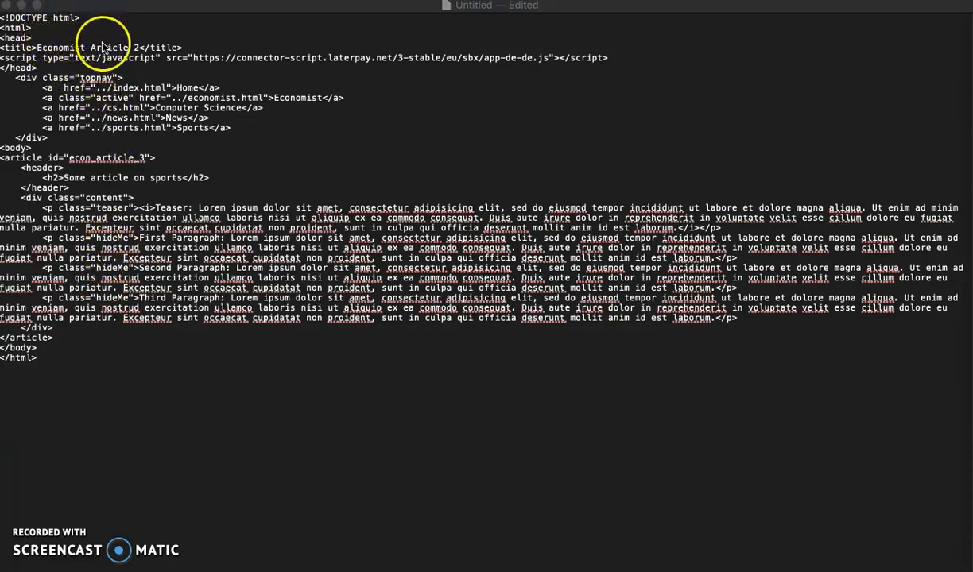
click(607, 60)
drag(192, 57, 574, 59)
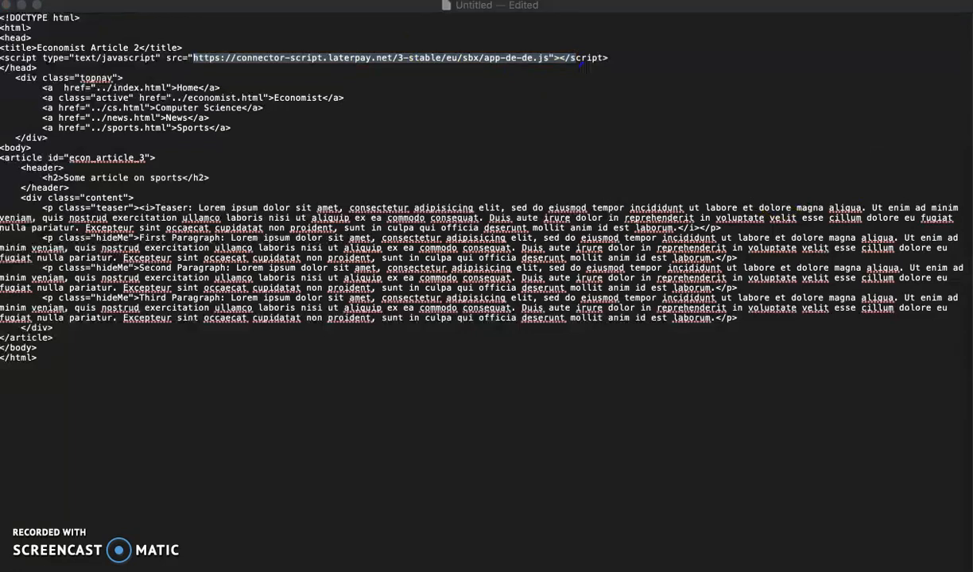
key(shift+Left)
key(shift+Left)
key(shift+Left)
key(shift+Left)
key(shift+Left)
Insert a laterpay-connector application/json script block below the title, setting articleId to "SinglePurchase"
click(200, 44)
click(203, 46)
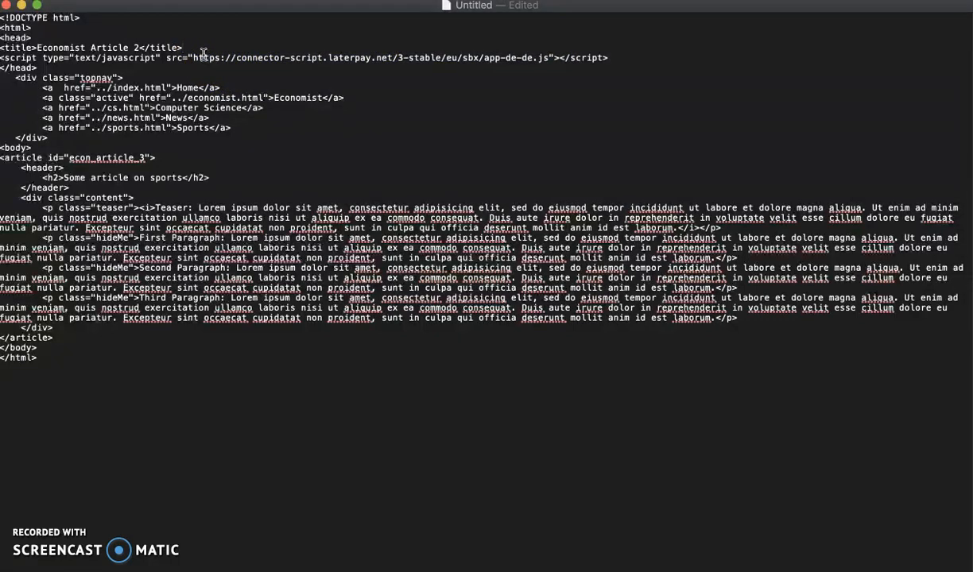
key(Return)
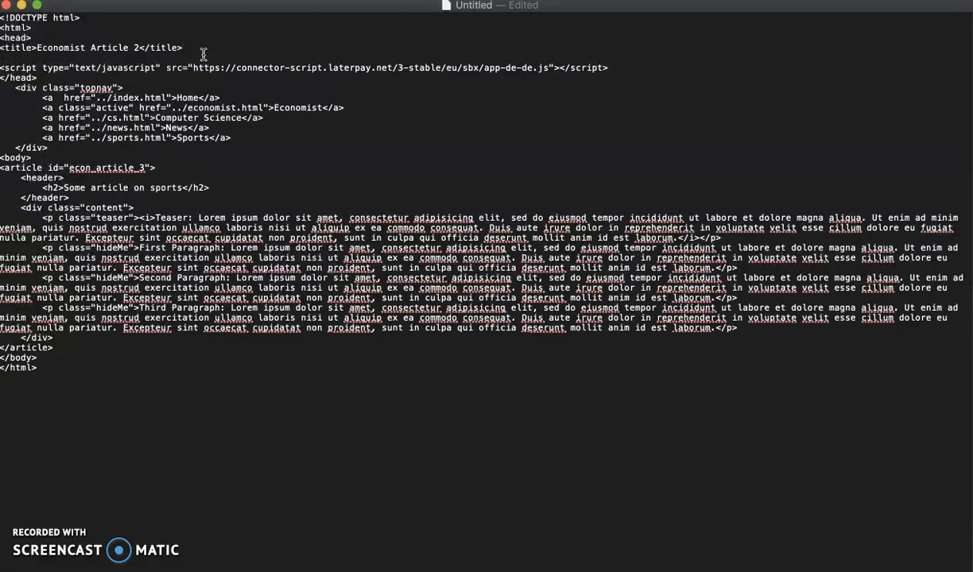
click(25, 57)
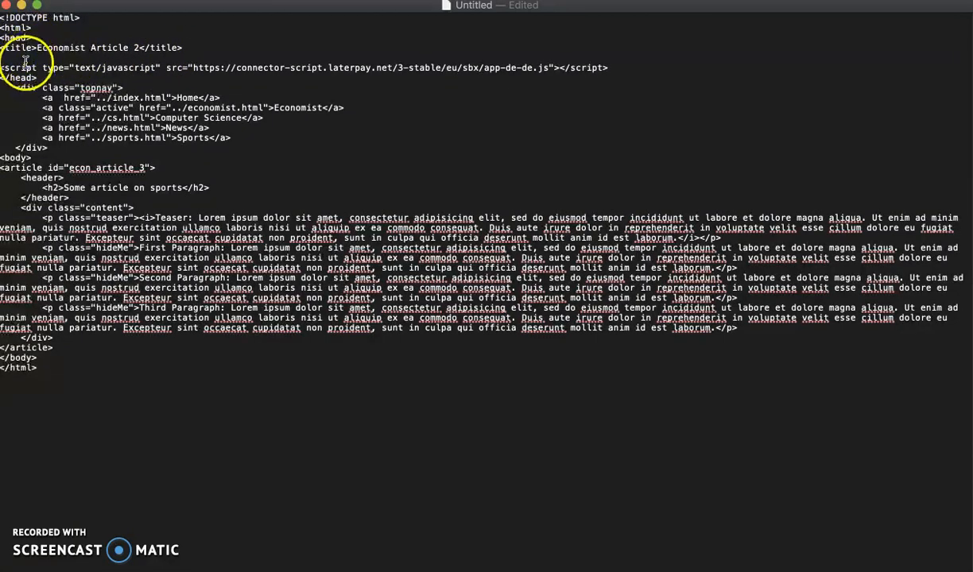
text(<script type="application/json" id="laterpay-connector">             {                 "articleId": "SinglePurchase"             } </script>)
click(48, 87)
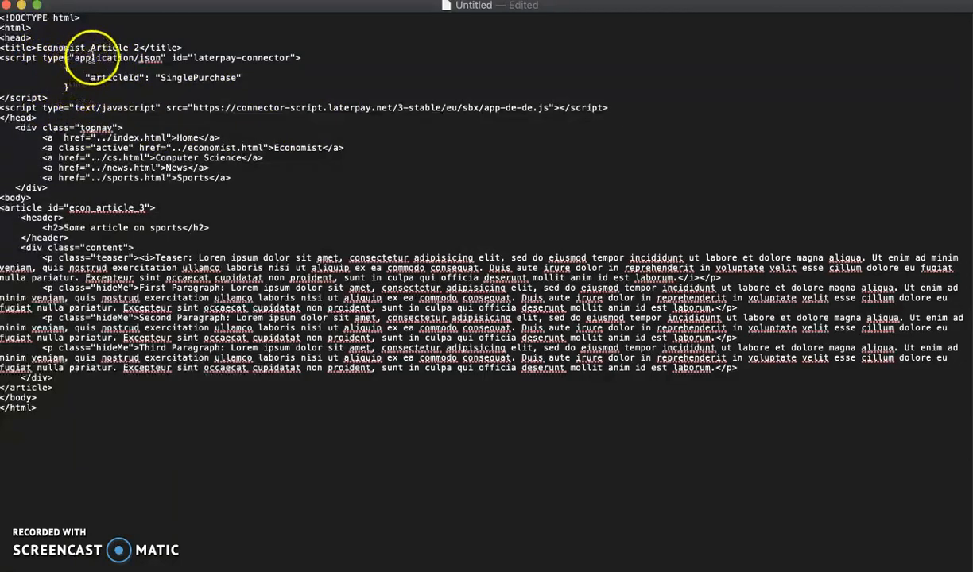
drag(85, 57, 291, 57)
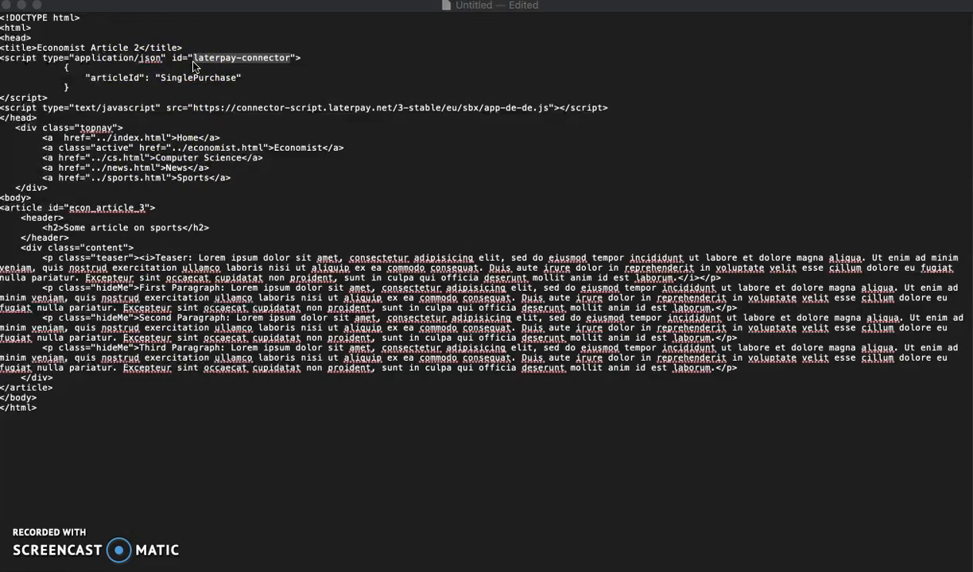
Switch to the LaterPay Connector dashboard in Chrome and start a new single purchase titled InPageSP50
key(super+Tab)
key(super+Tab)
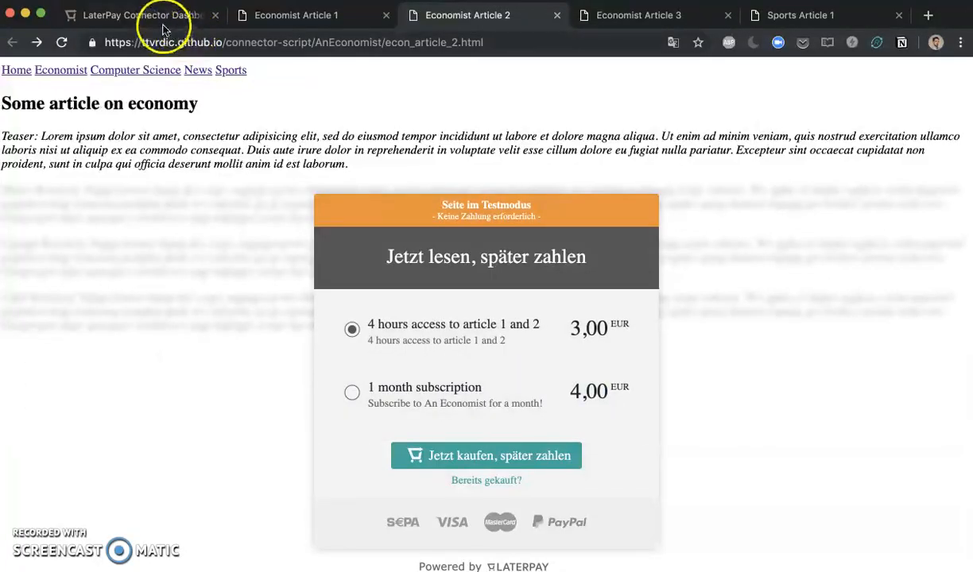
click(156, 19)
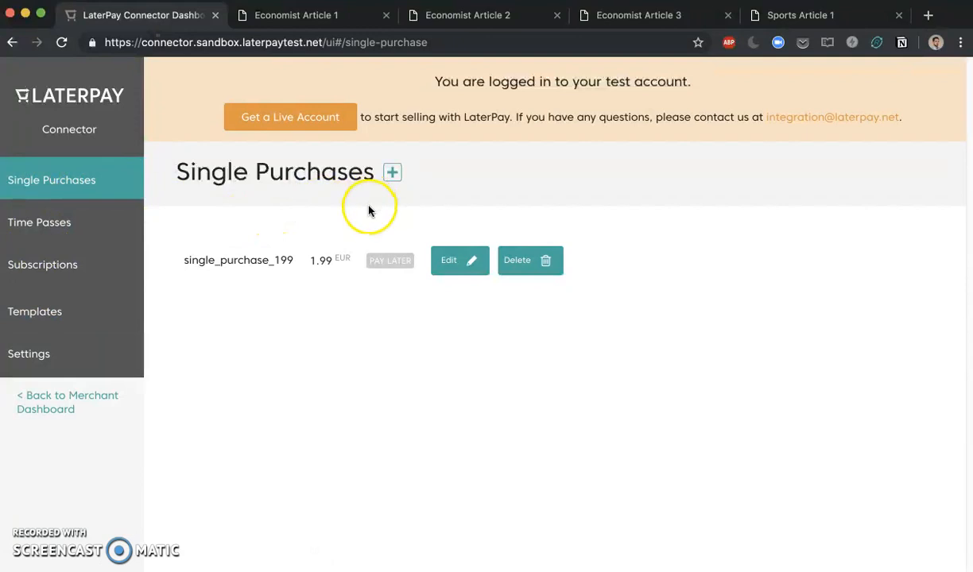
click(392, 174)
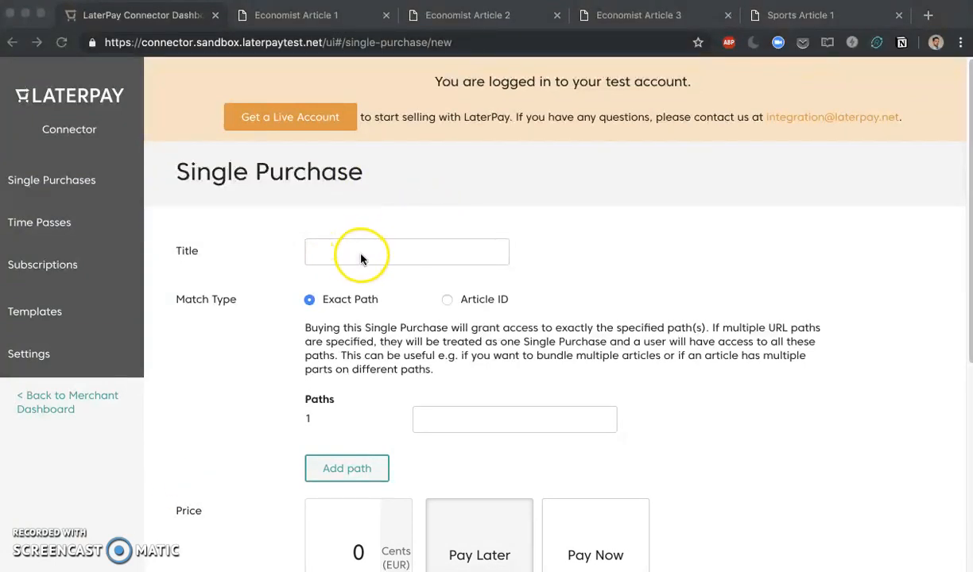
click(386, 251)
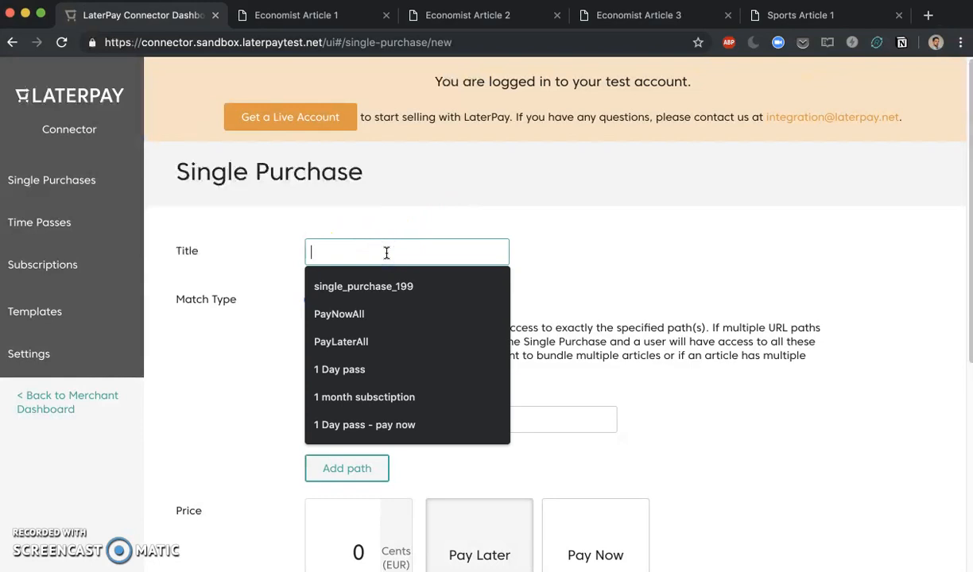
text(InPageSP50)
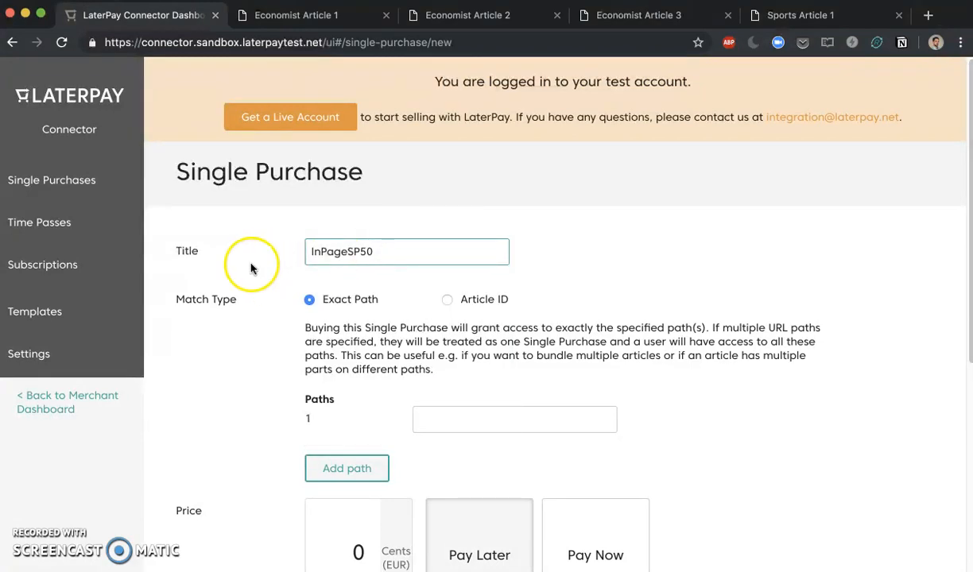
click(397, 252)
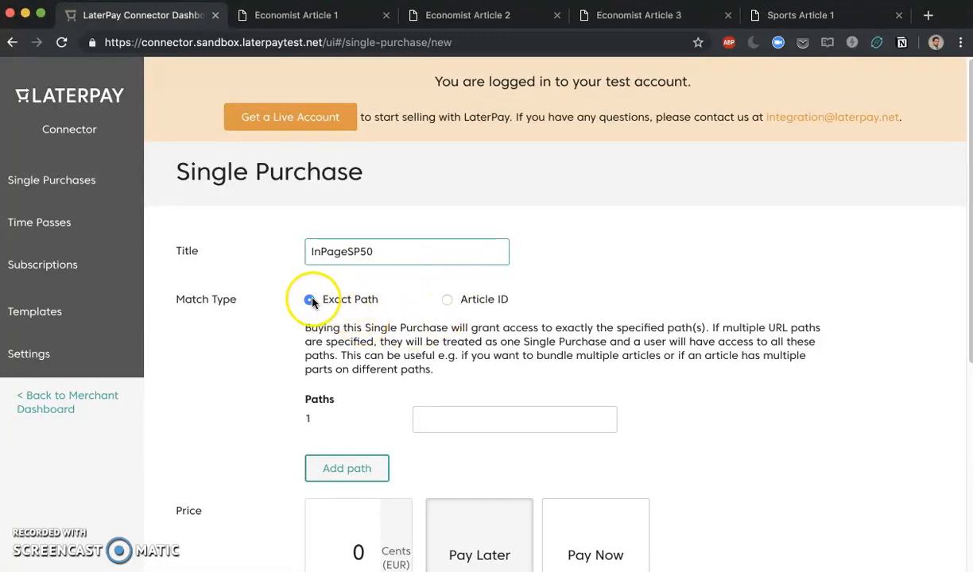
Match the single purchase by Article ID and enter SinglePurchase as the ID
click(446, 301)
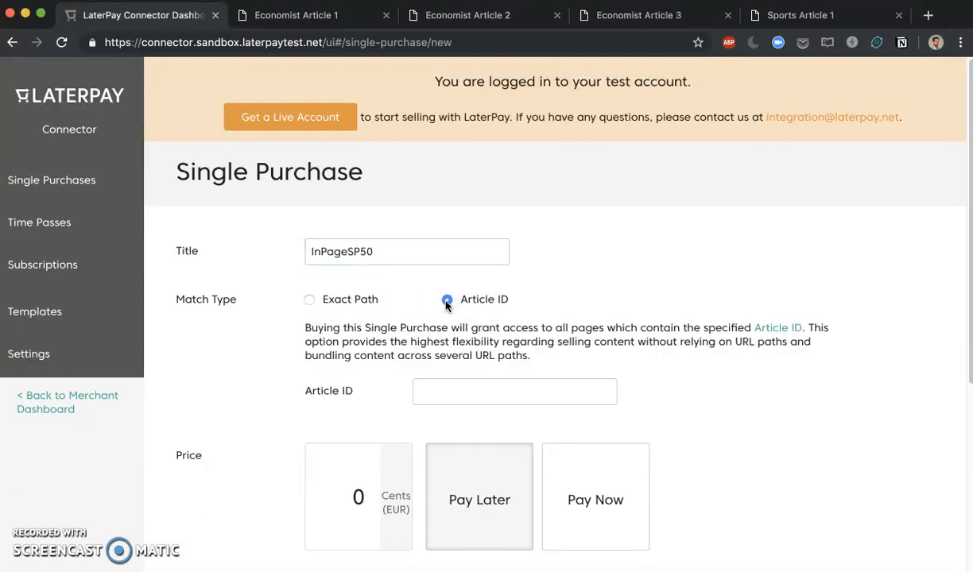
scroll(397, 326, down, 2)
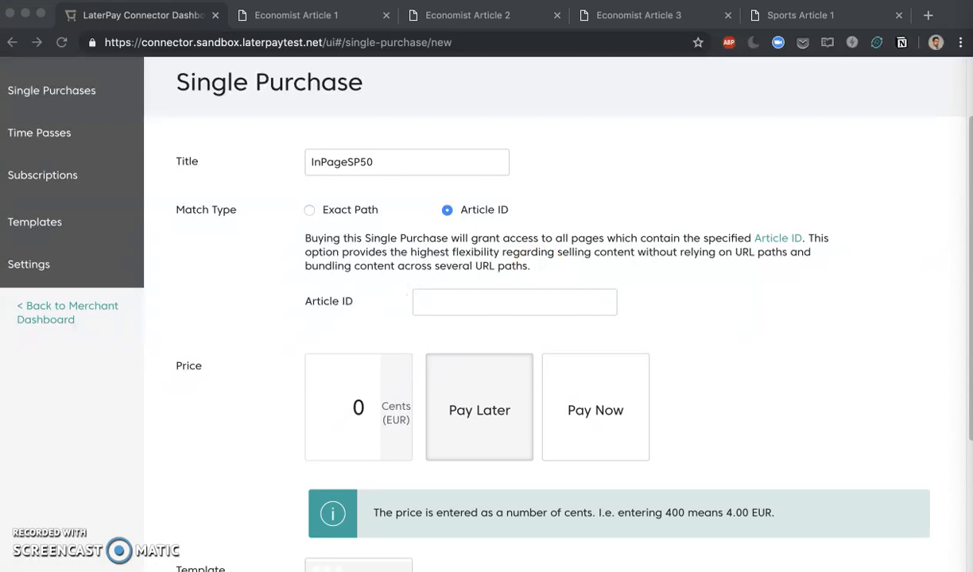
click(501, 301)
text(SinglePurchase)
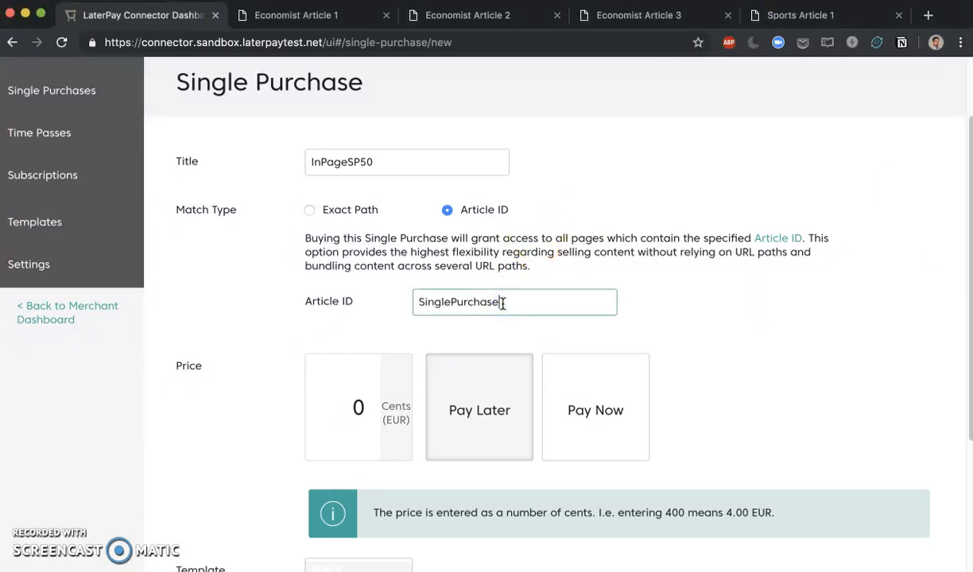
Check the articleId value in the TextEdit HTML against the purchase form's Article ID, returning to Chrome
key(super+Tab)
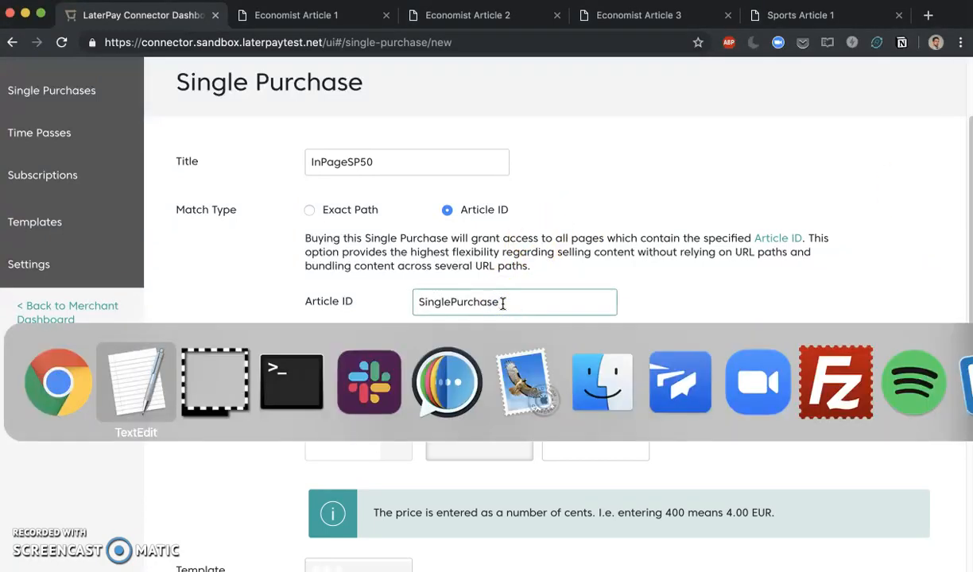
double_click(188, 77)
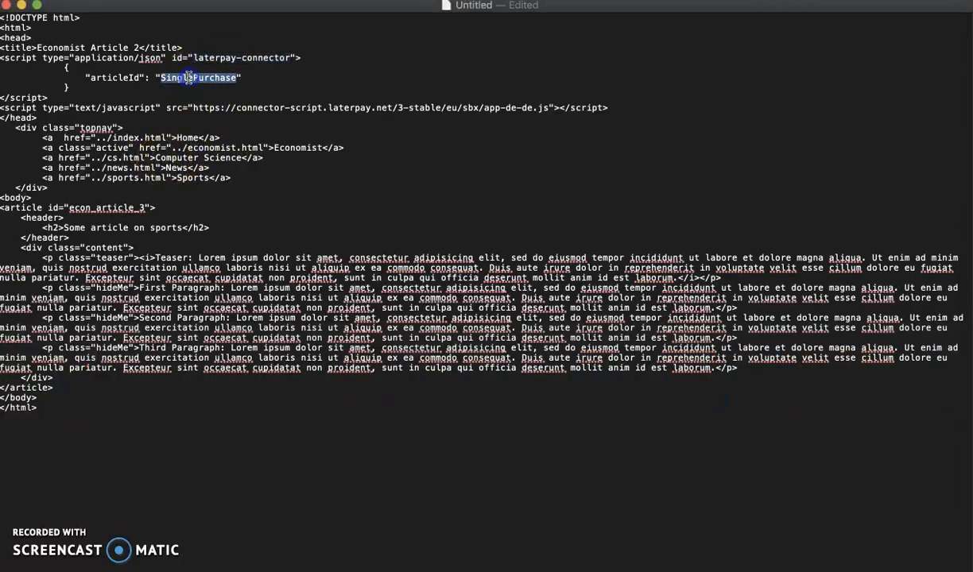
key(super+Tab)
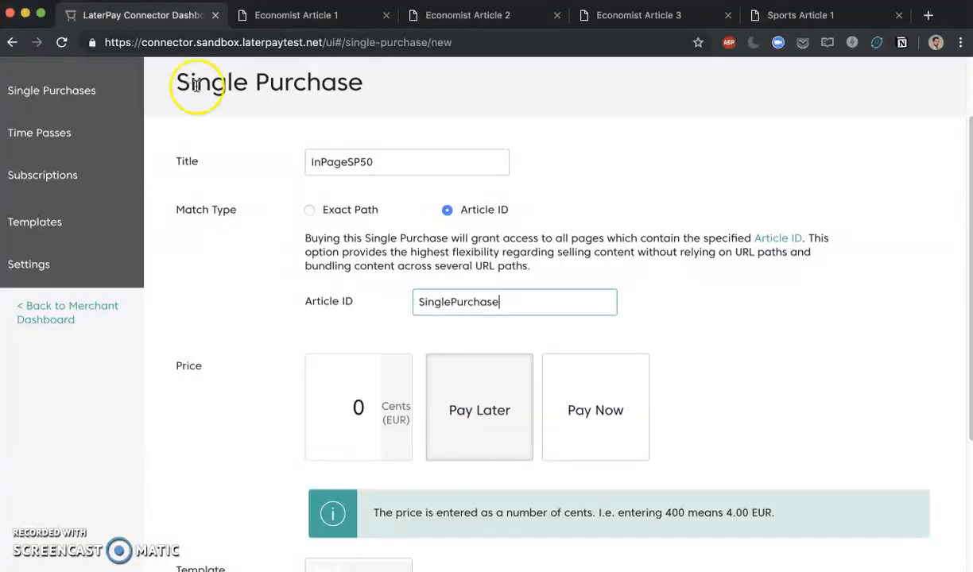
Set the price to 50 cents and choose single_purchase_199_template as the template
click(319, 402)
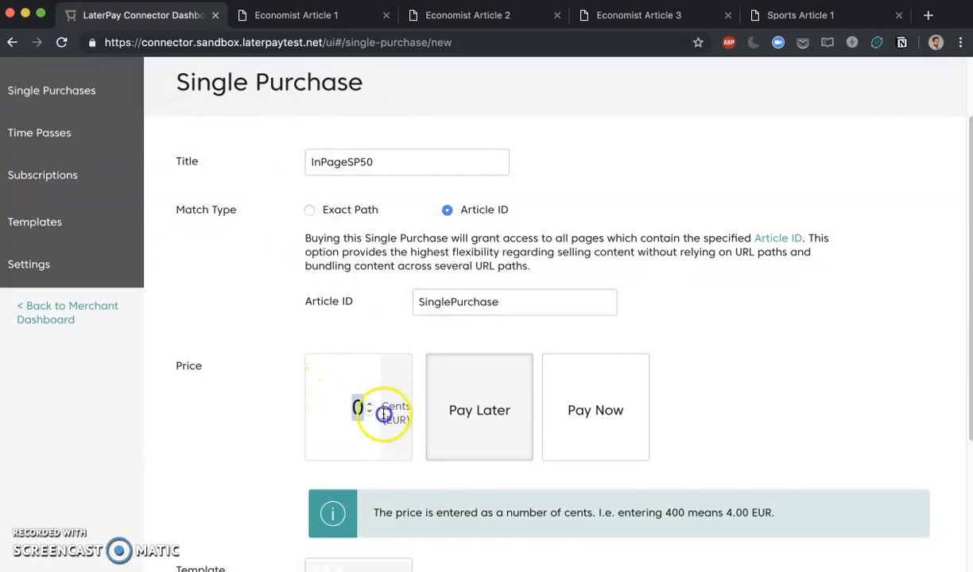
text(50)
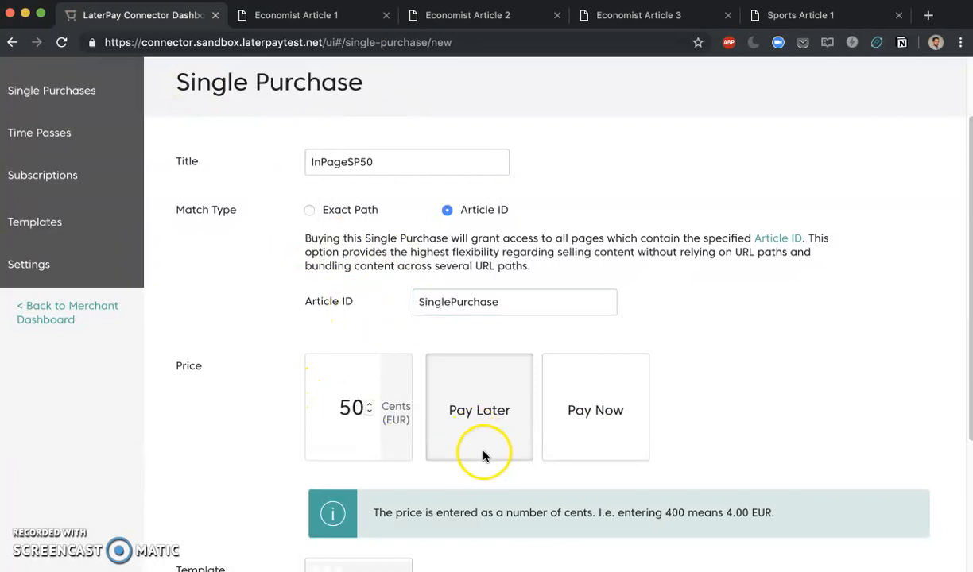
scroll(459, 421, down, 3)
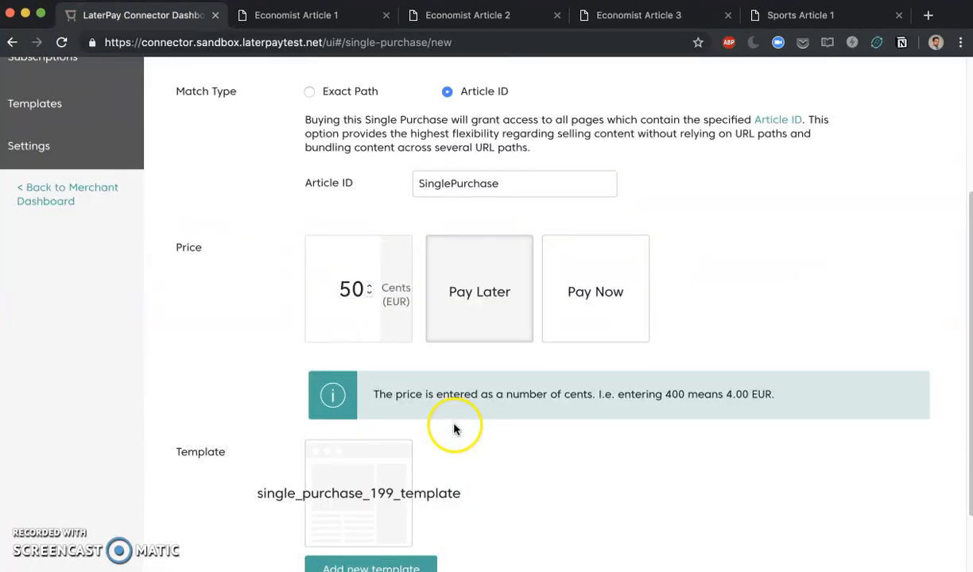
scroll(454, 429, down, 2)
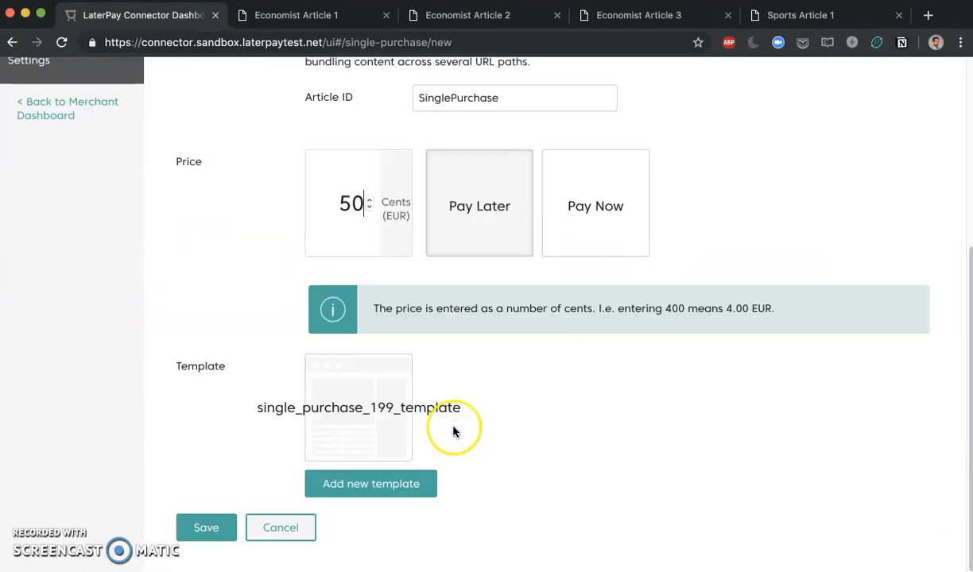
click(328, 392)
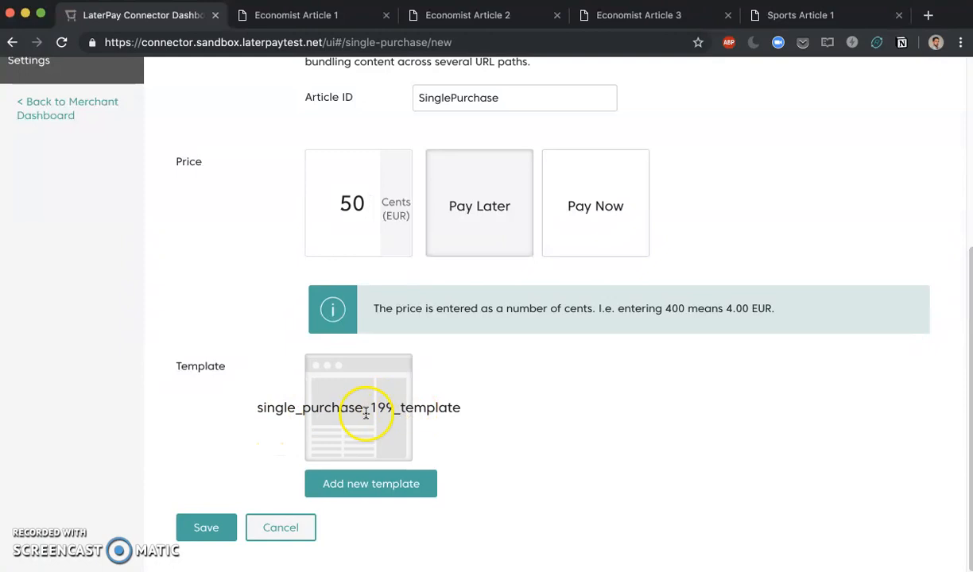
Glance at the Economist Article 2 paywall, and save the InPageSP50 single purchase
click(497, 25)
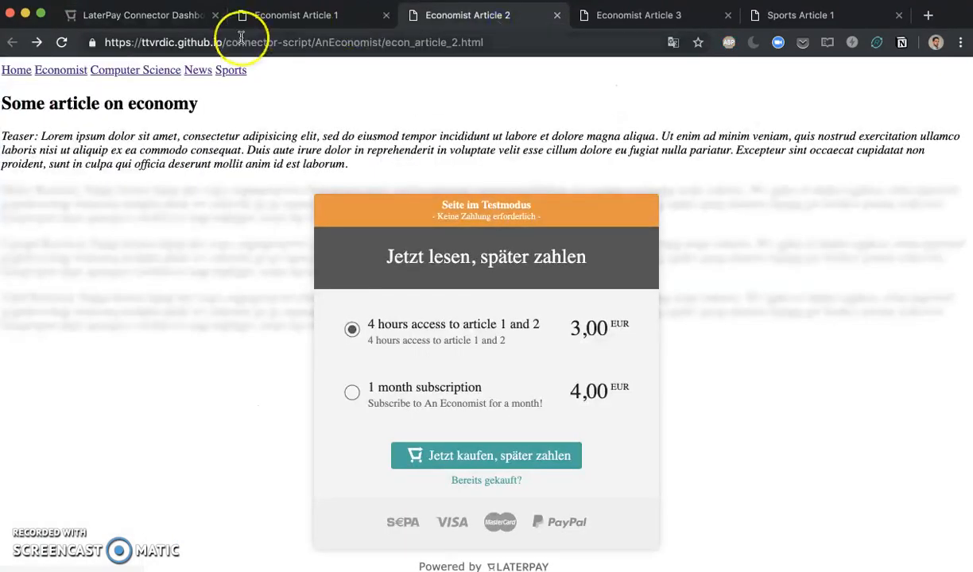
click(132, 17)
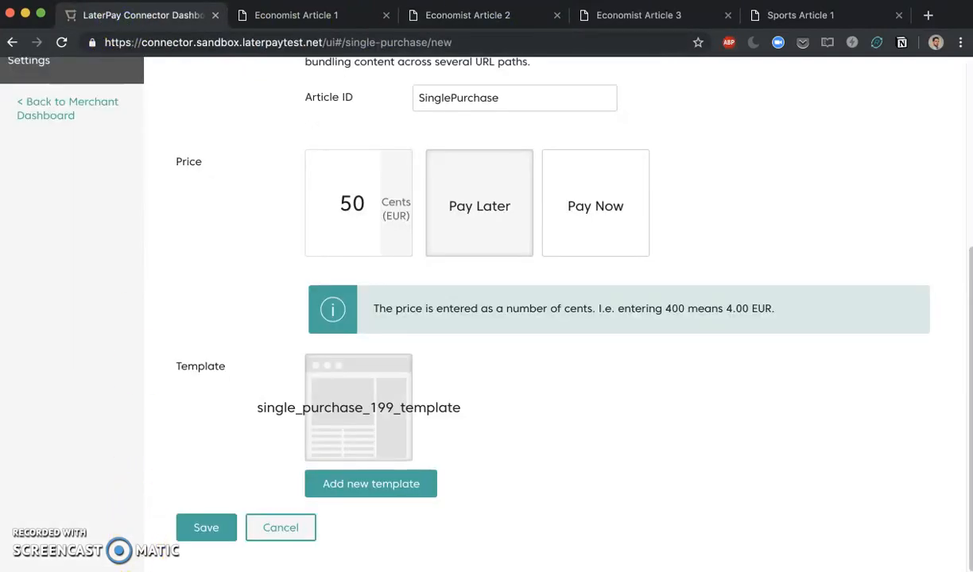
click(202, 528)
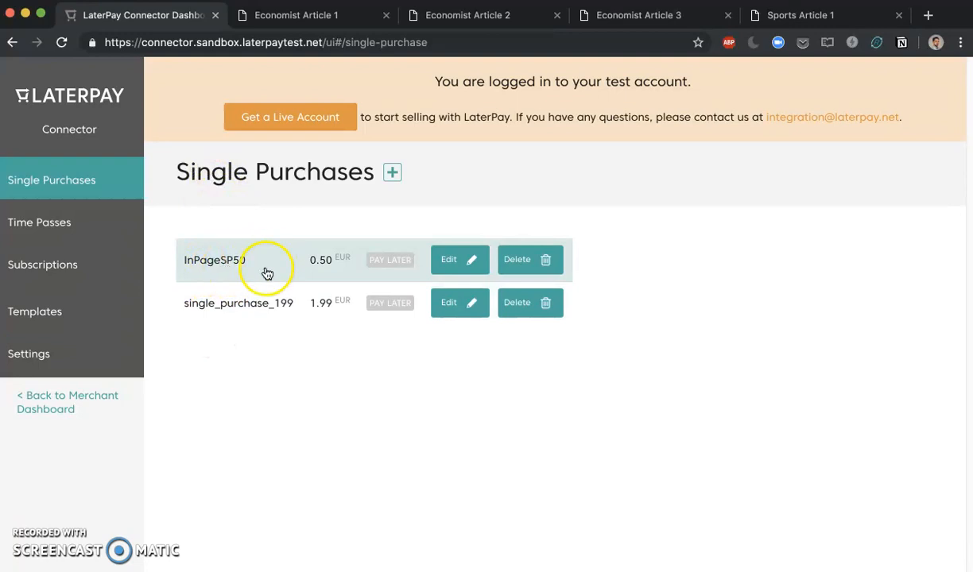
Reload the Economist Article 2 page to check the purchase options in its paywall
click(460, 24)
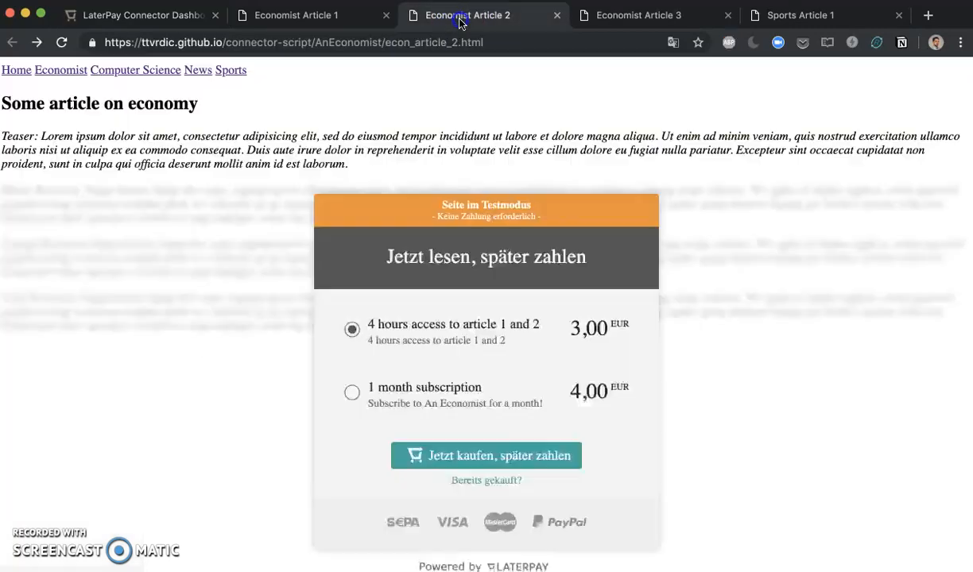
key(super+r)
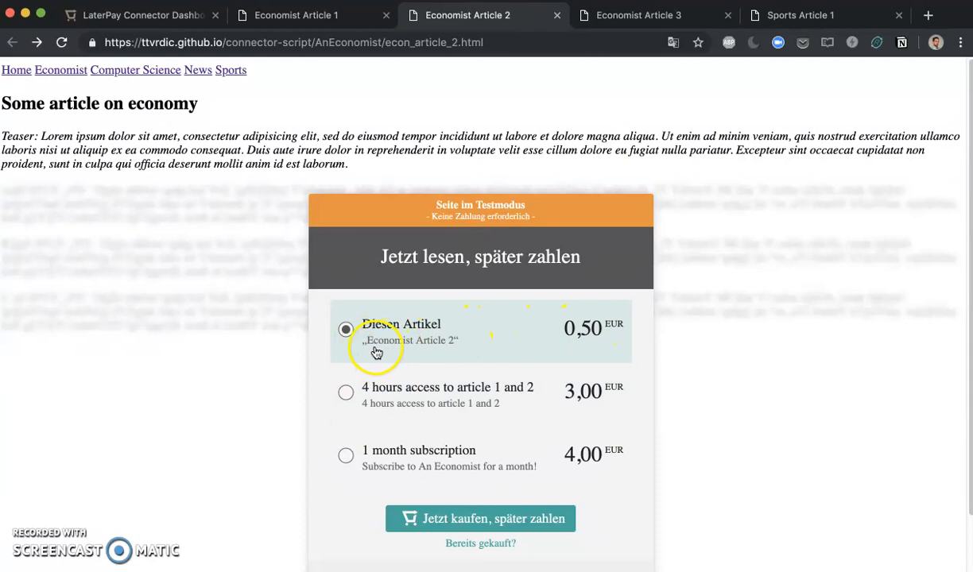
click(95, 556)
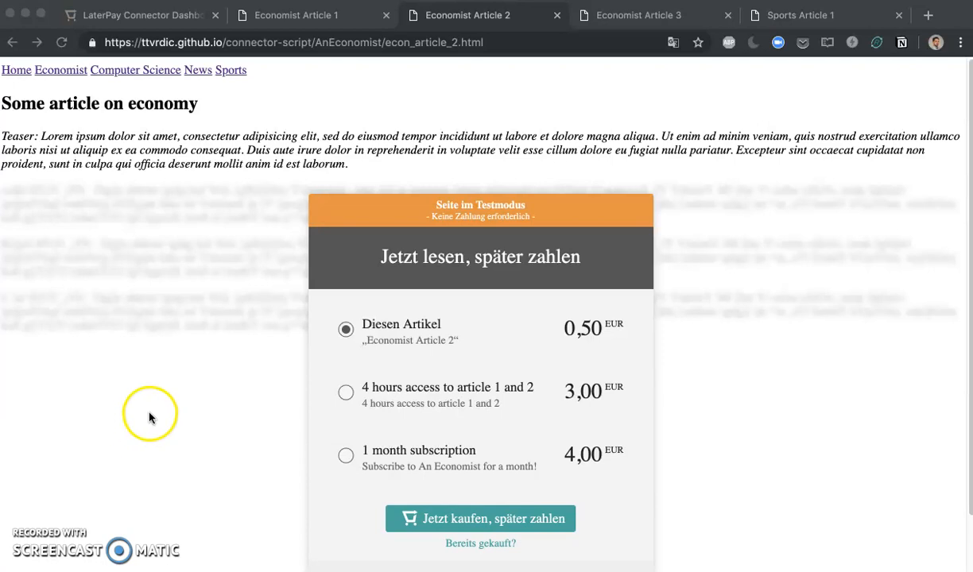
Compare single_purchase_199's match type, path and price with the paywalls of Economist Article 2 and Economist Article 1
click(148, 15)
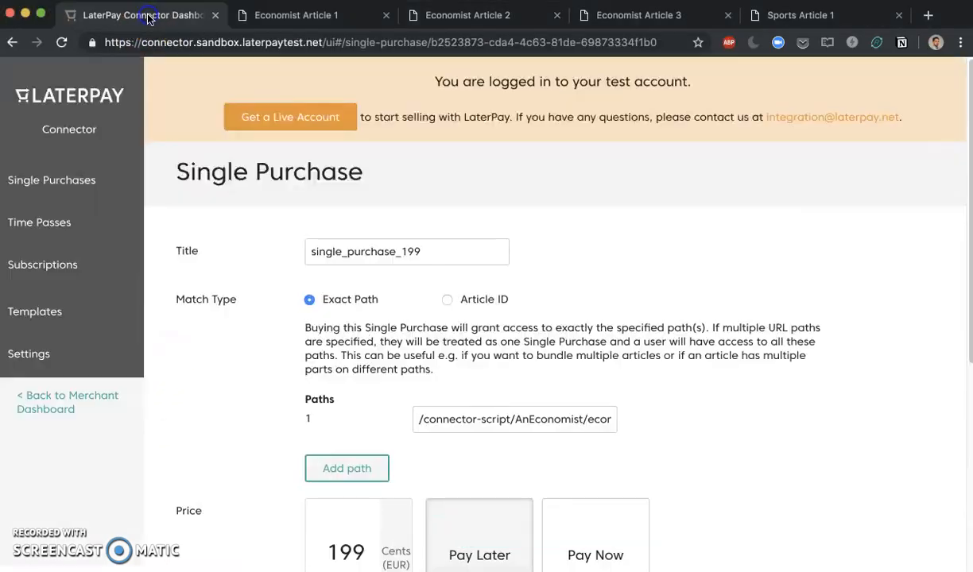
scroll(318, 333, down, 3)
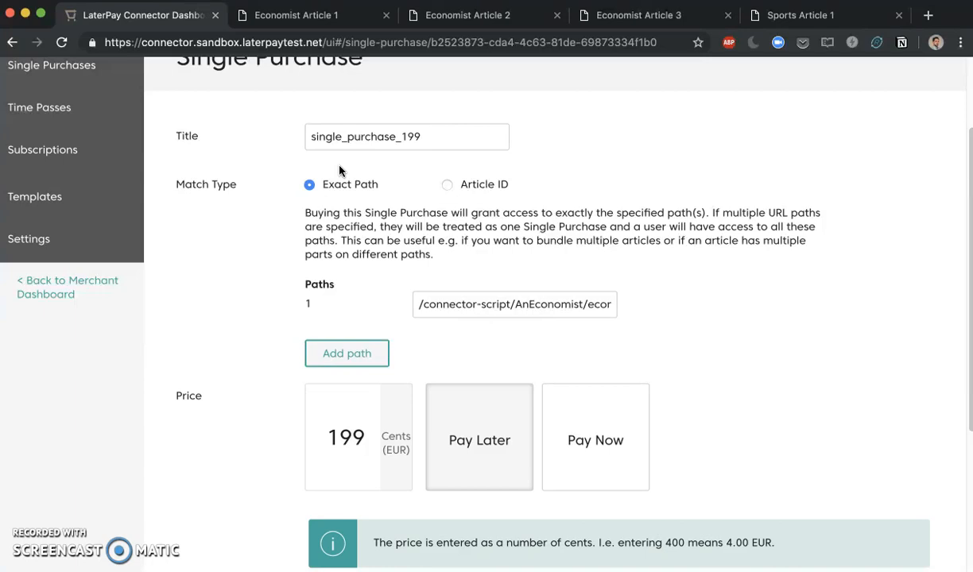
click(469, 22)
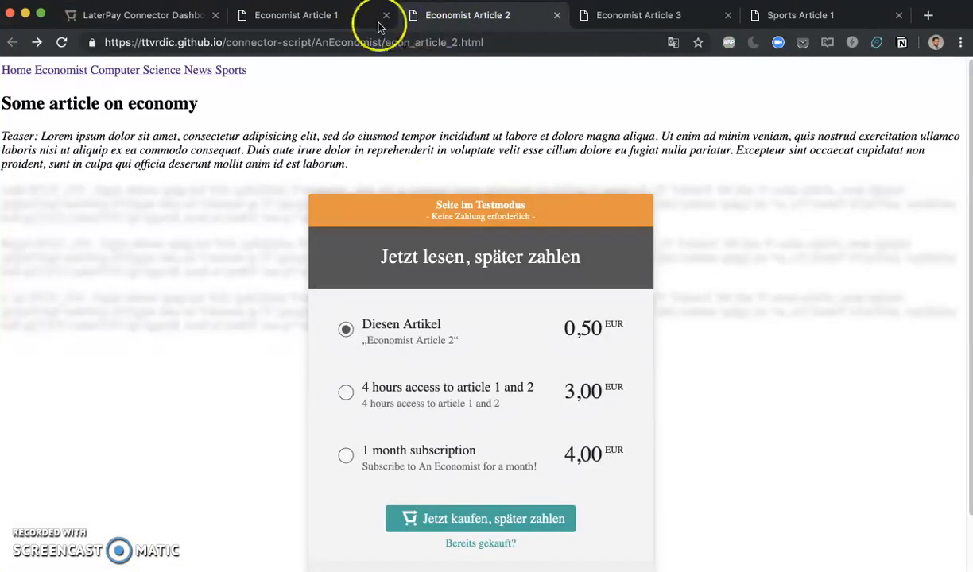
click(330, 19)
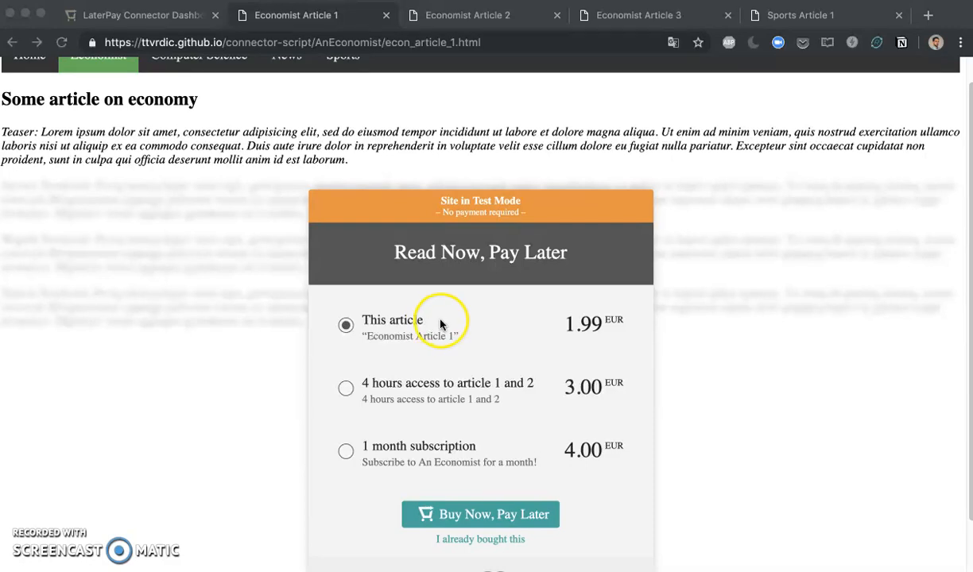
click(159, 15)
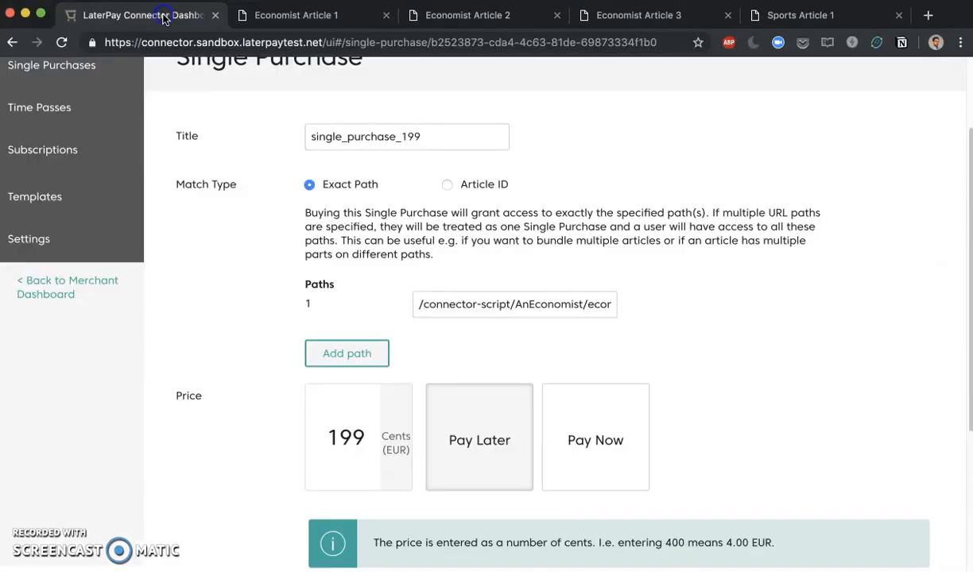
Open the InPageSP50 single purchase and review its match type, article ID and price
click(308, 347)
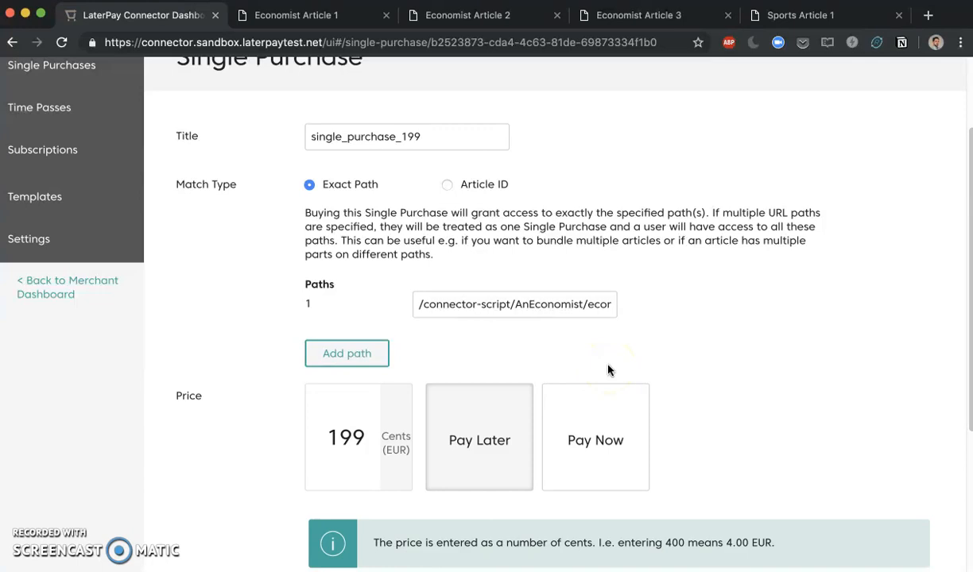
click(65, 67)
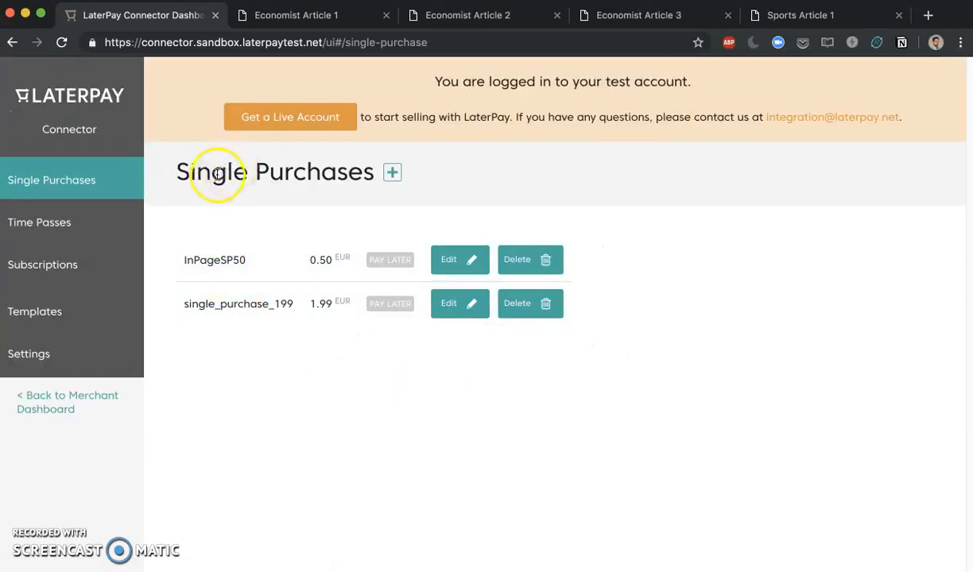
click(453, 259)
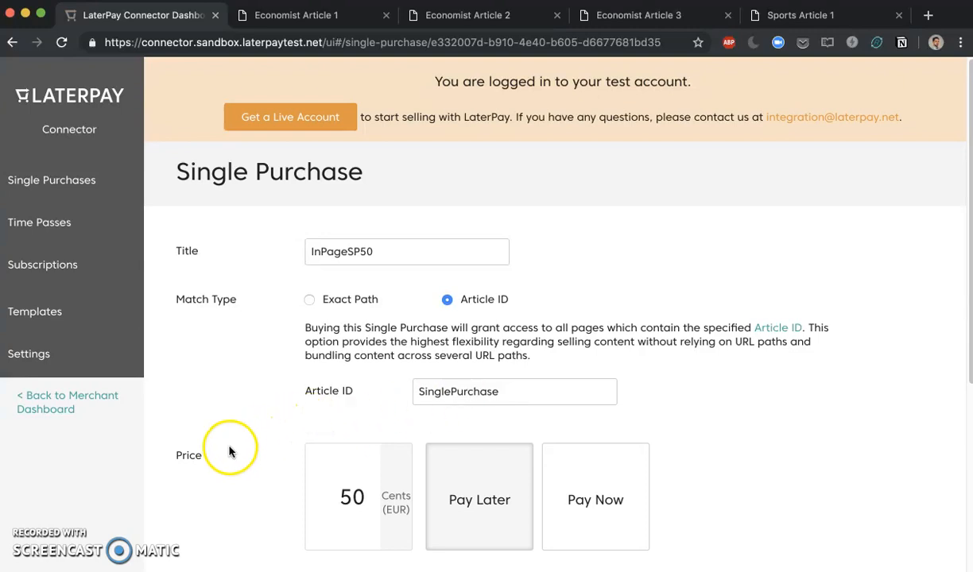
scroll(148, 514, down, 2)
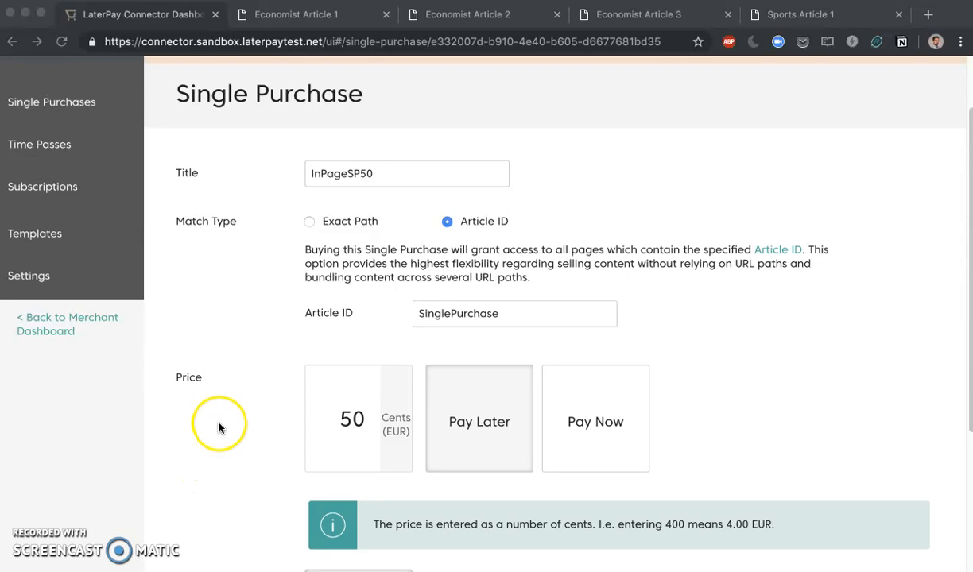
Review the paths of the 4 hours access to article 1 and 2 time pass, and compare the Economist Article 1 and 2 paywalls
click(48, 151)
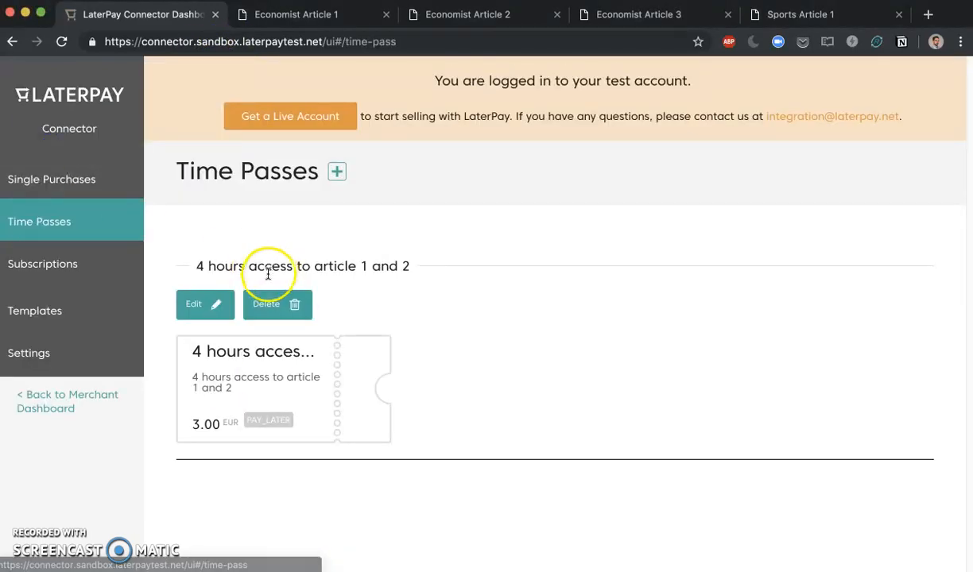
click(200, 307)
scroll(256, 341, down, 3)
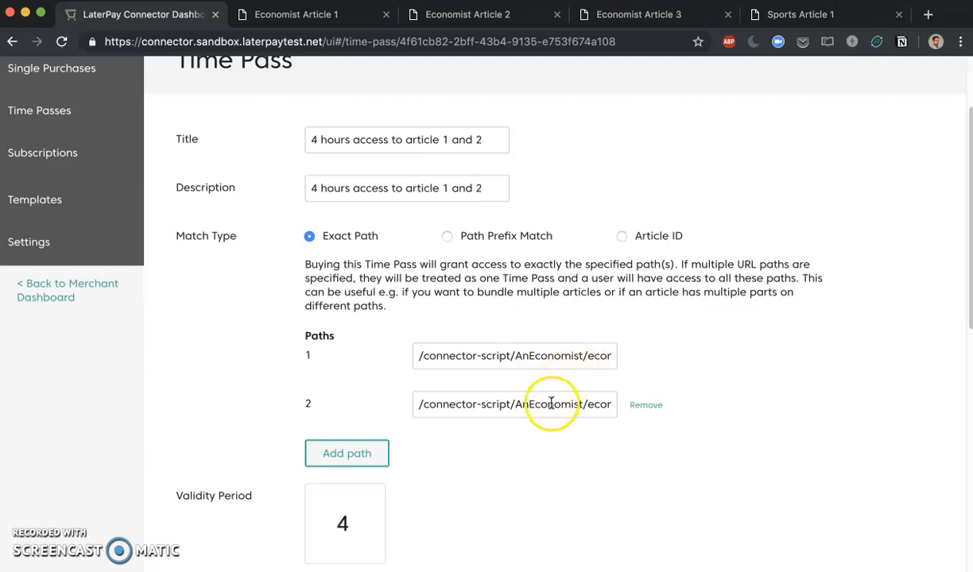
click(330, 15)
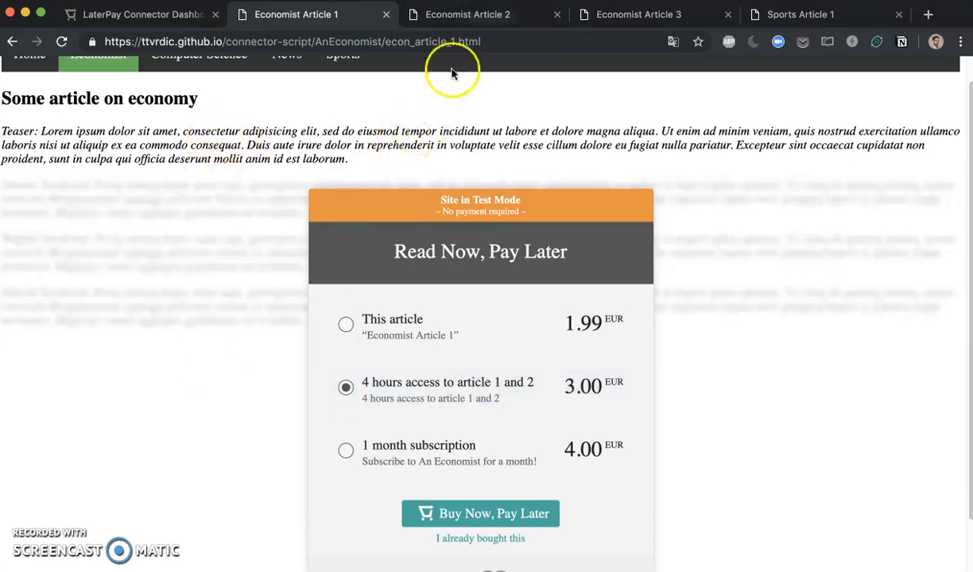
click(442, 13)
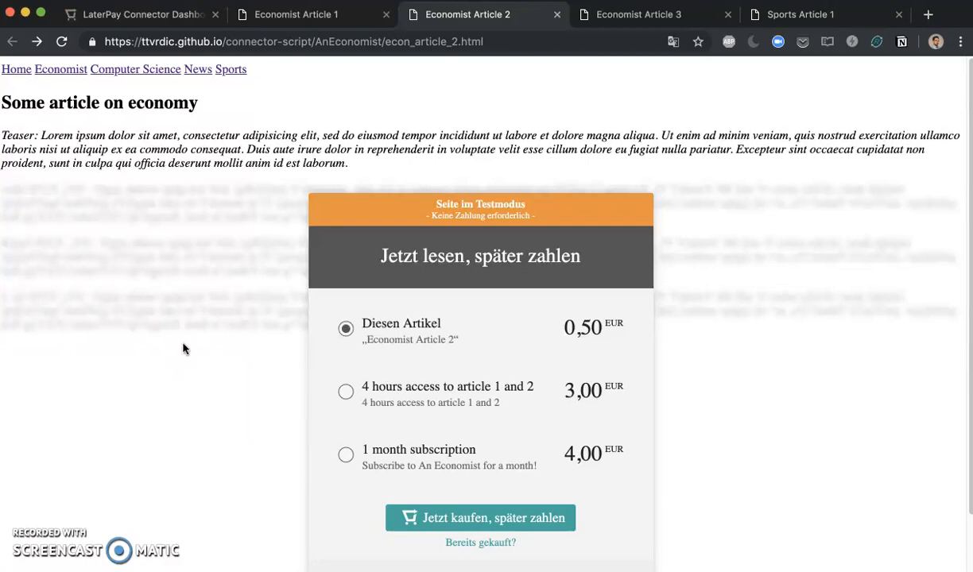
click(170, 479)
click(94, 453)
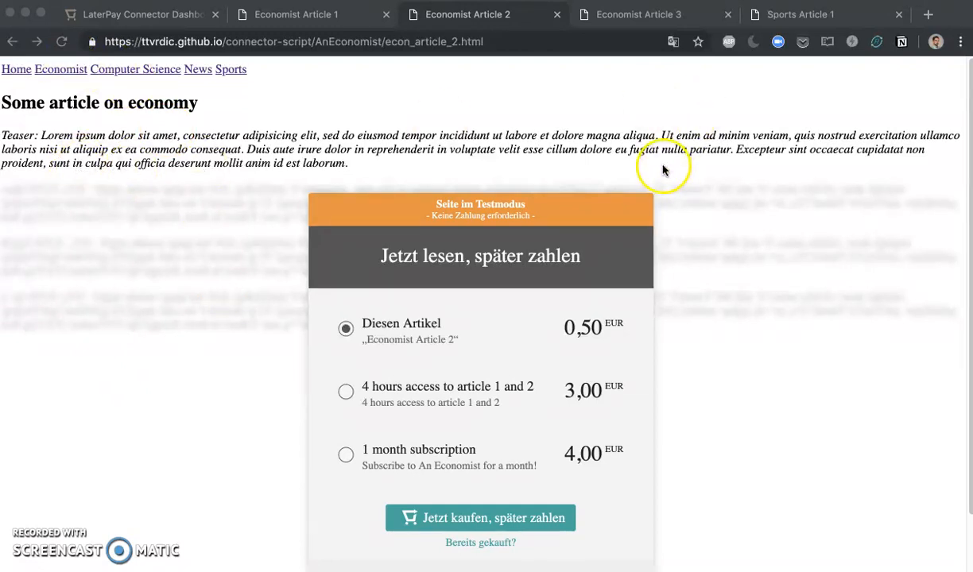
Examine the URL path and the unprotected paragraphs of the Sports Article 1 page
click(761, 22)
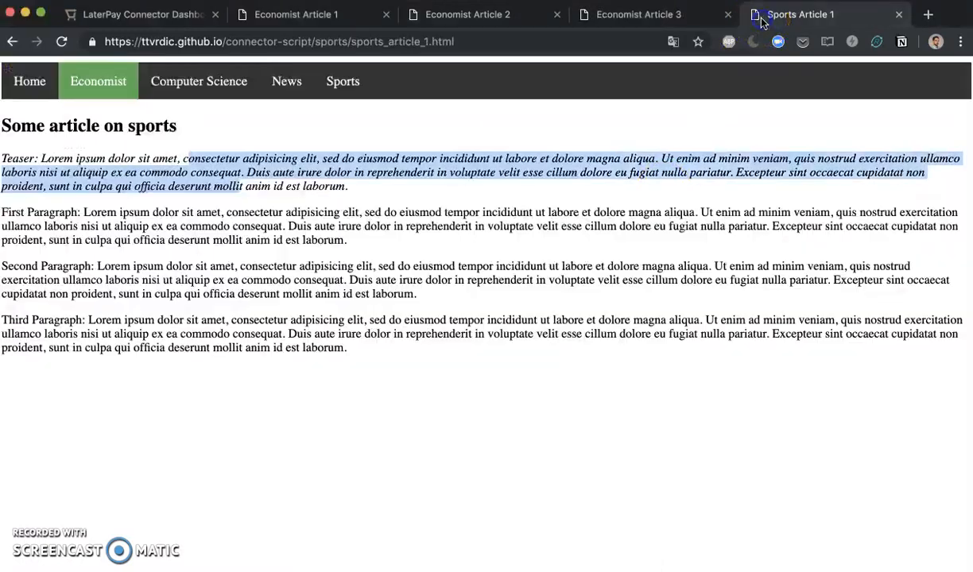
click(355, 220)
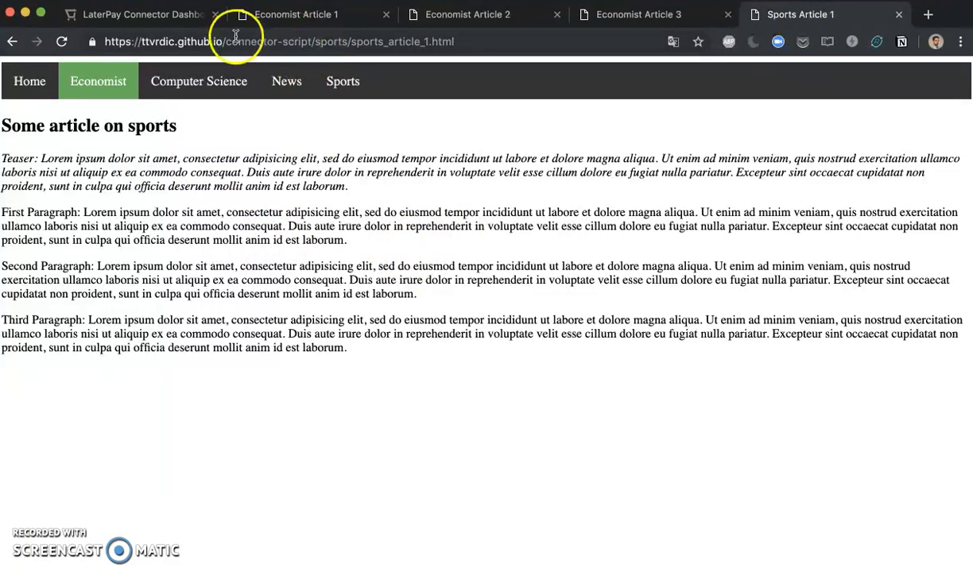
drag(219, 41, 356, 39)
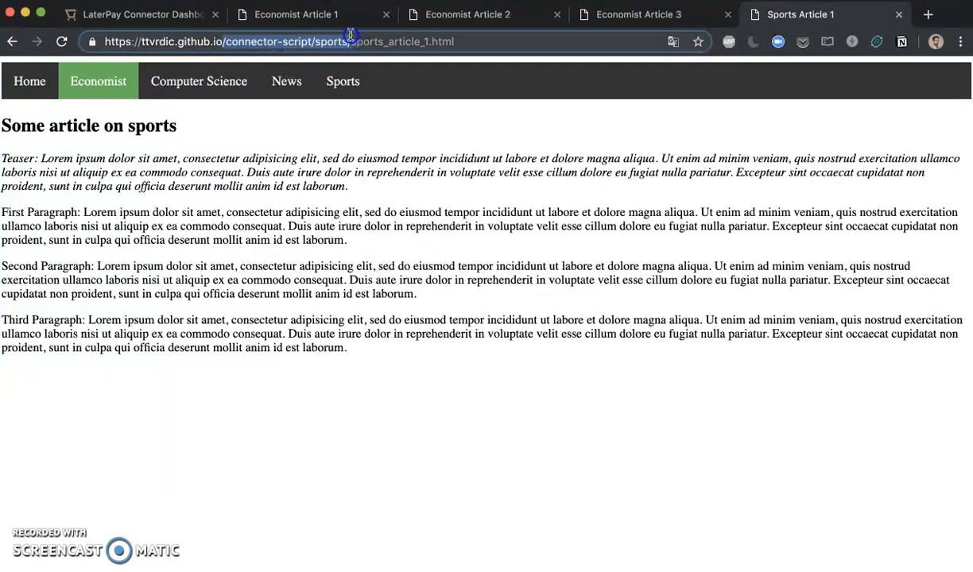
drag(226, 42, 341, 41)
drag(76, 212, 360, 352)
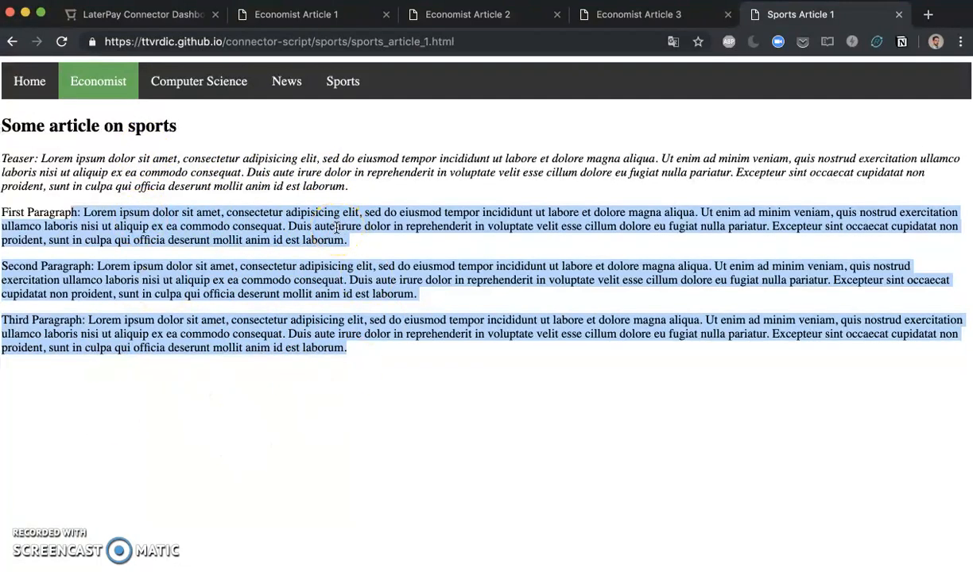
In the text editor, insert a laterpay-connector application/json script with articleId "SinglePurchase" below the title of the Sports Article 1 source
click(204, 367)
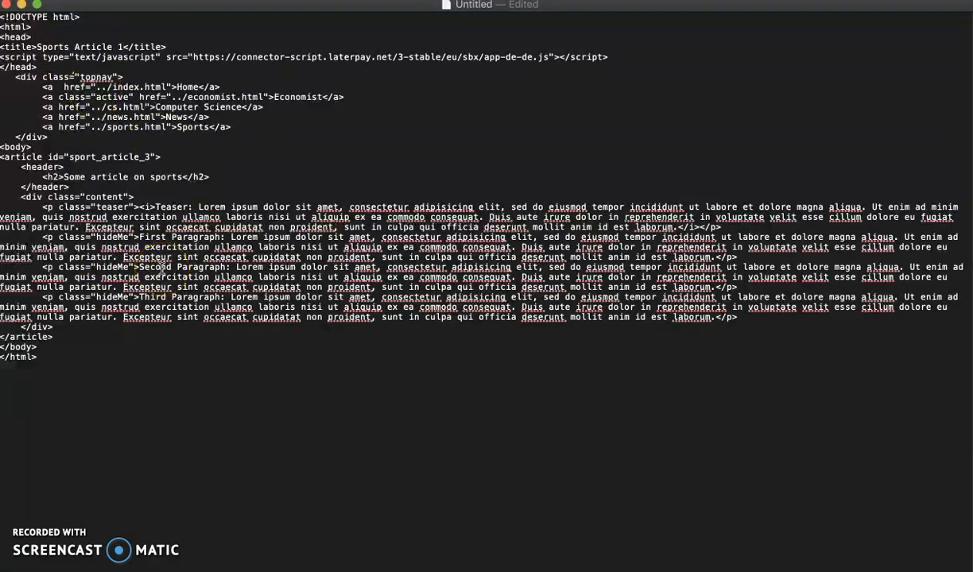
click(170, 49)
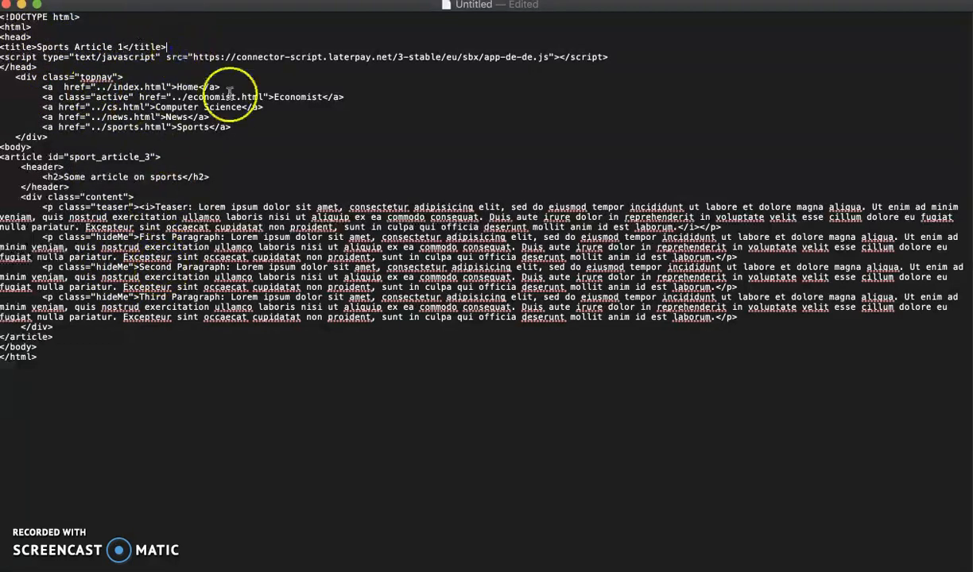
key(Return)
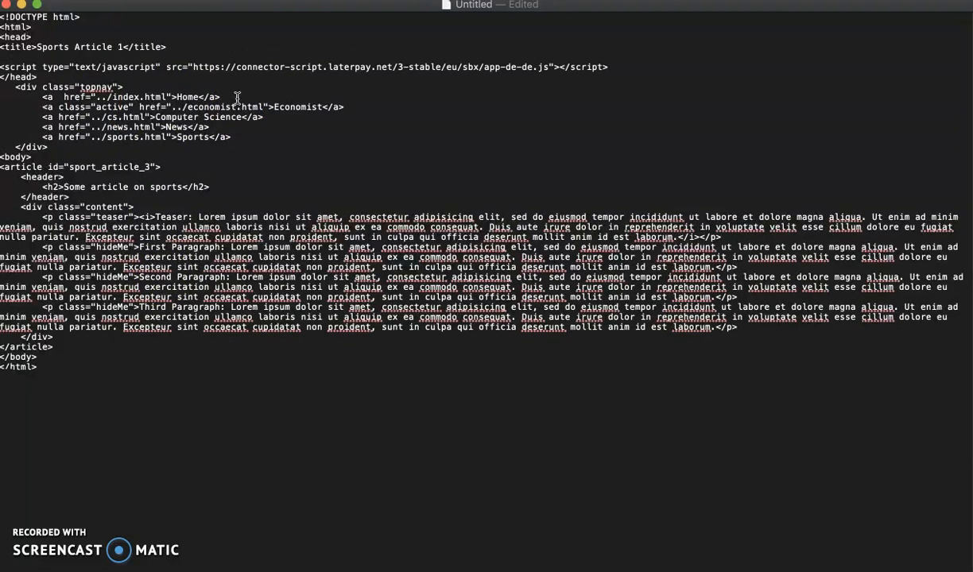
text(<script type="application/json" id="laterpay-connector">             {                 "articleId": "SinglePurchase"             } </script>)
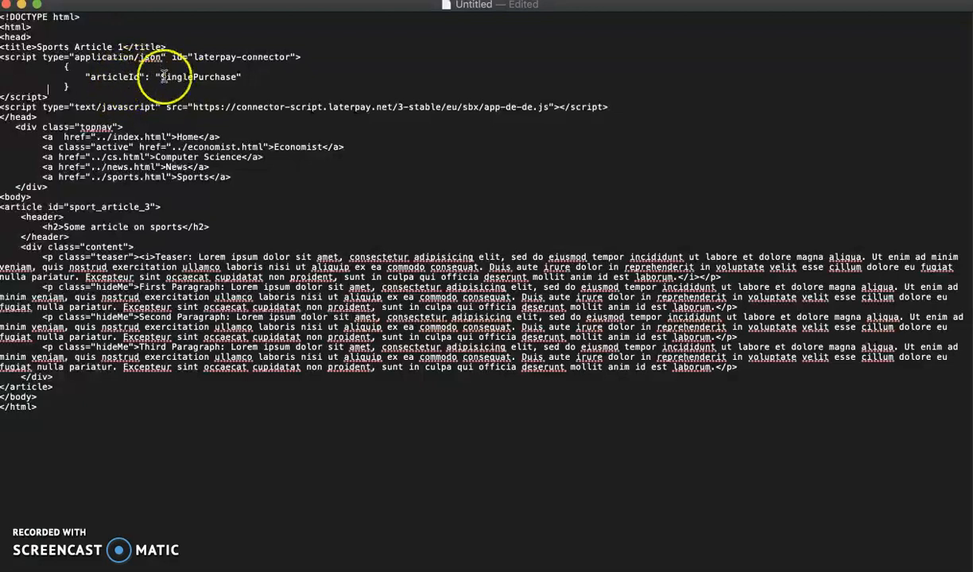
click(113, 76)
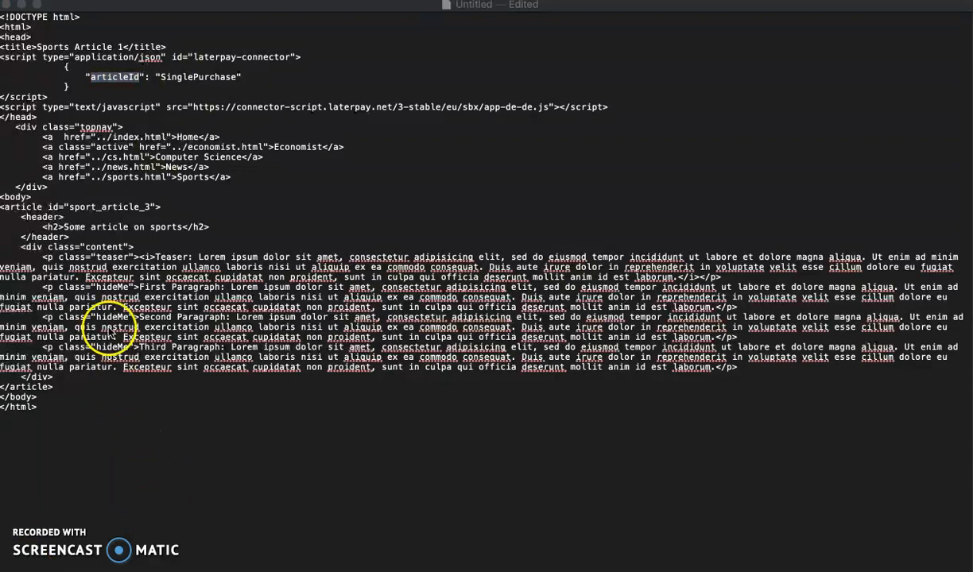
Switch to the browser and reload Sports Article 1 to check its paywall
key(super+Tab)
key(super+Tab)
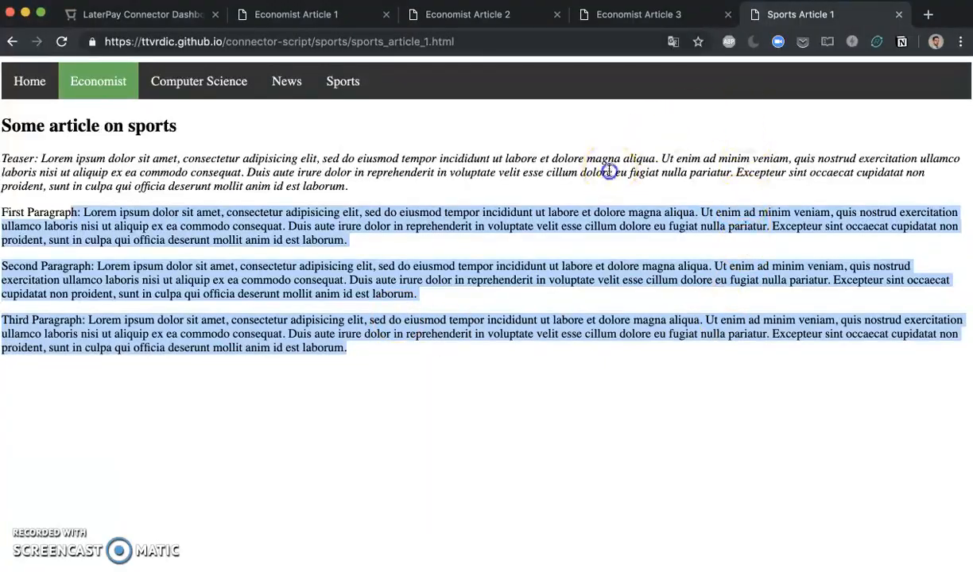
click(582, 163)
key(super+r)
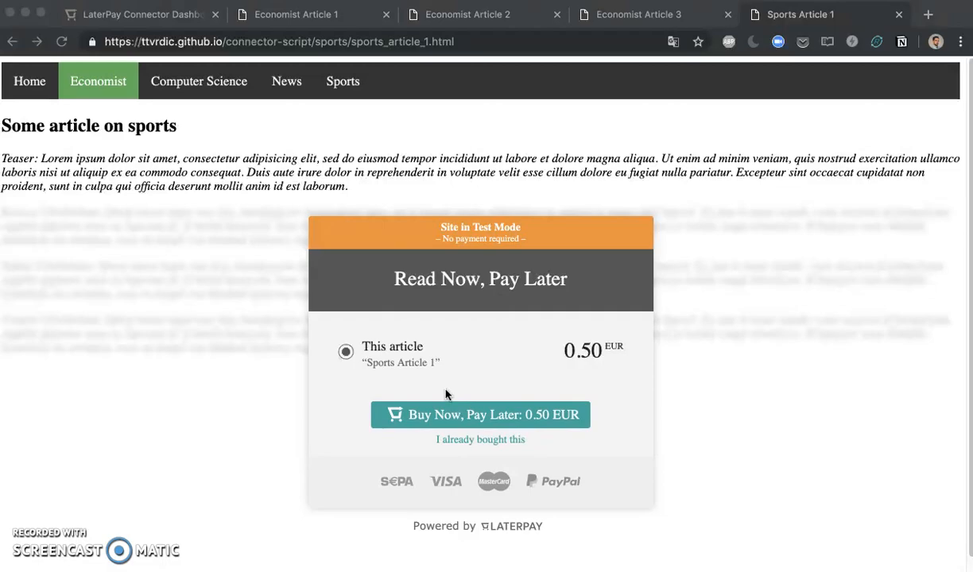
Back in the text editor, enclose the articleId value in square brackets as an array and add an empty second entry after "SinglePurchase"
key(super+Tab)
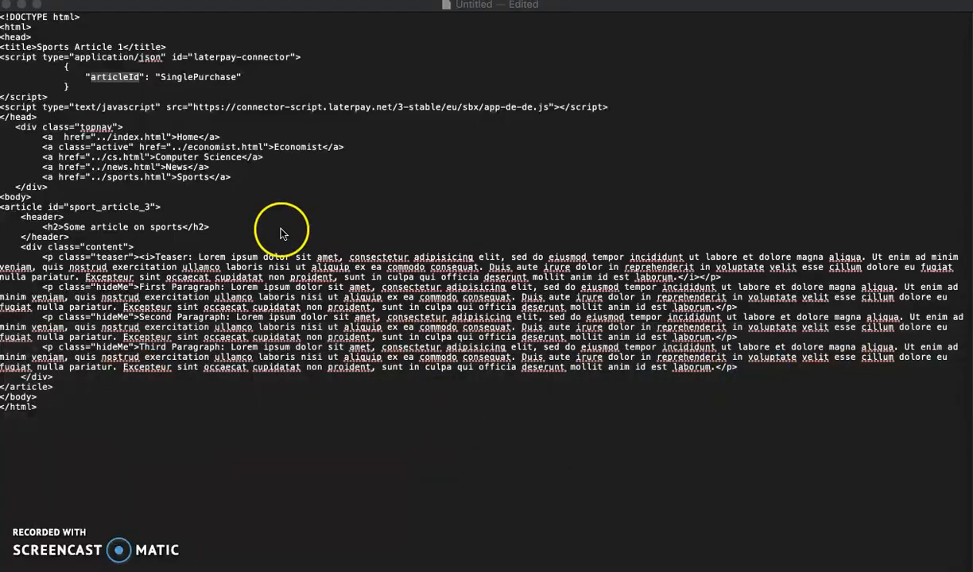
double_click(119, 79)
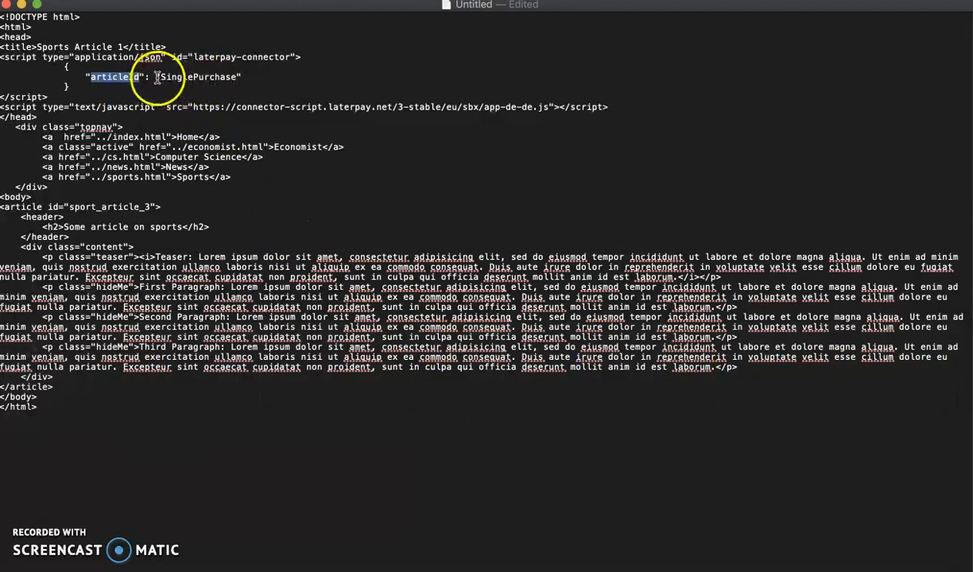
click(156, 78)
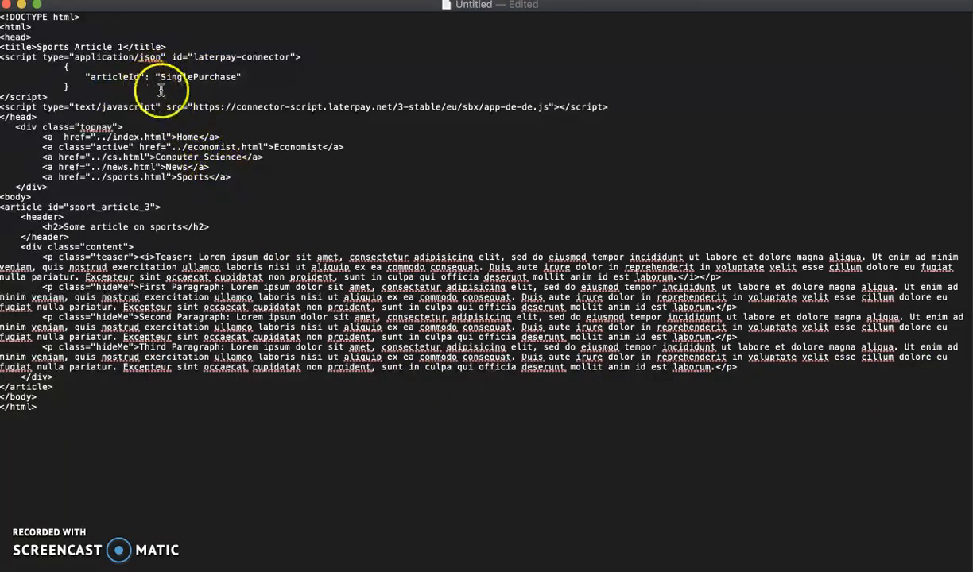
drag(155, 78, 241, 77)
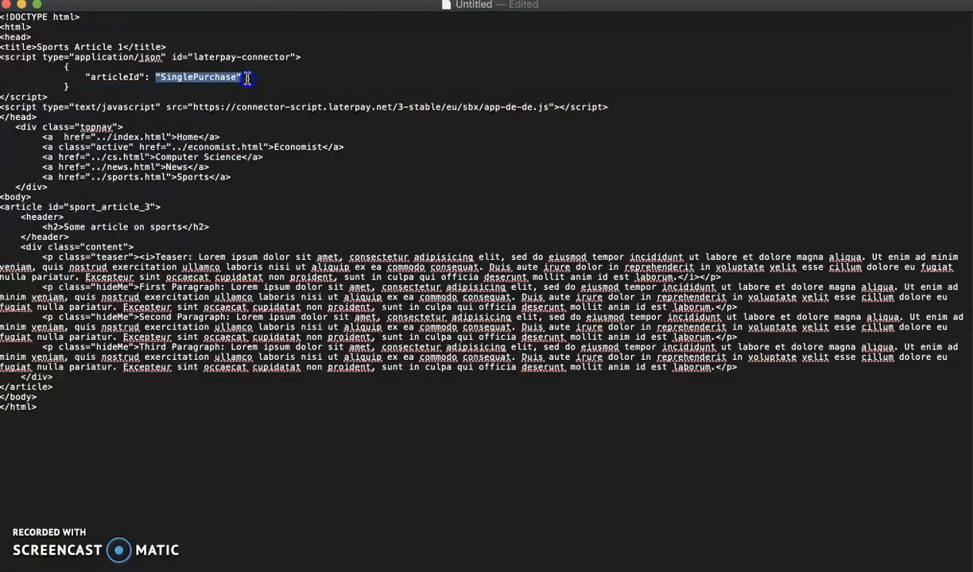
drag(90, 77, 143, 77)
click(155, 77)
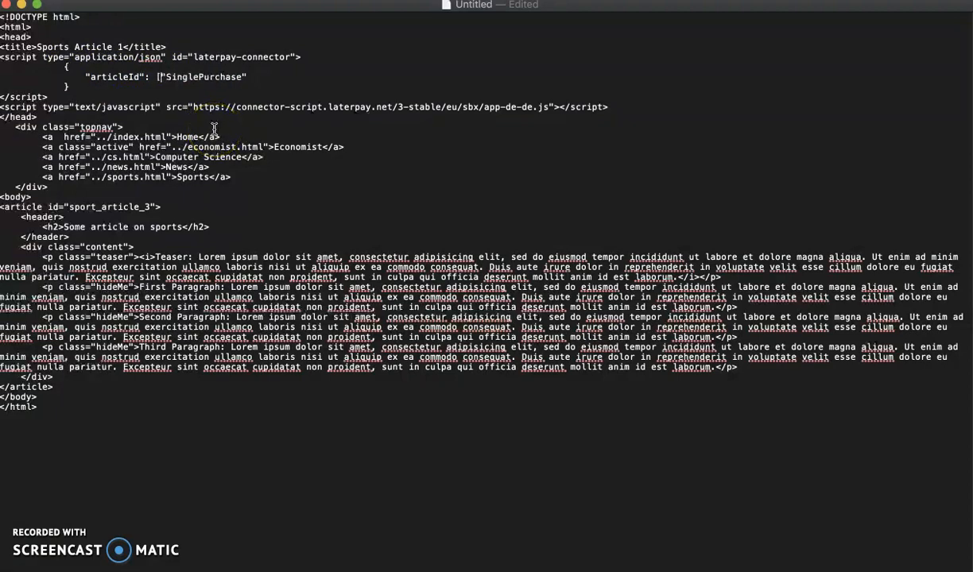
click(258, 105)
text(,)
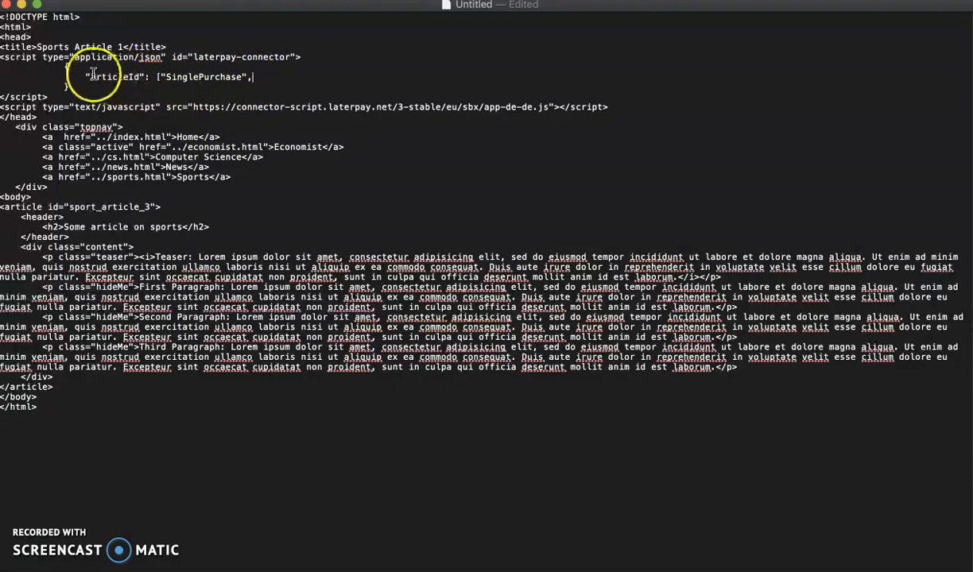
key(BackSpace)
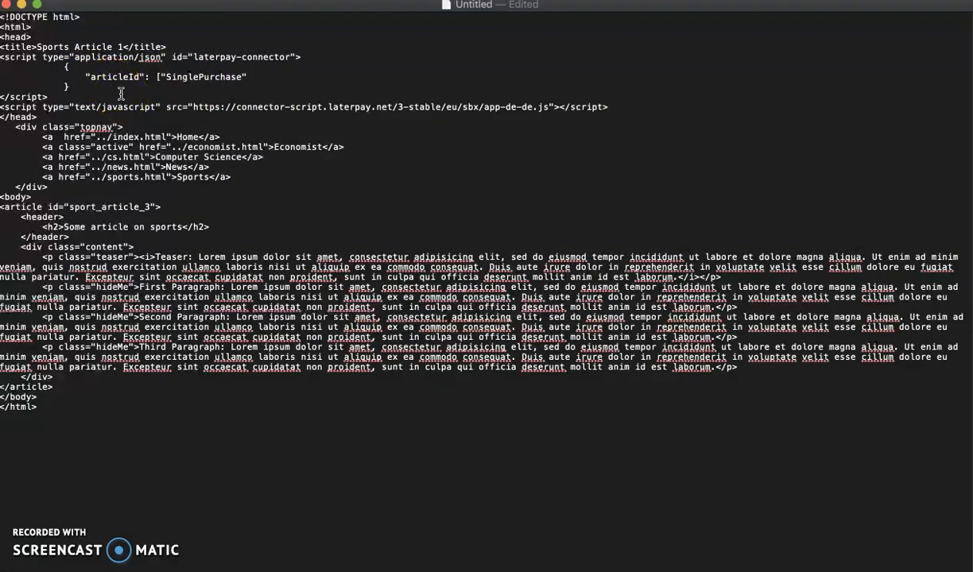
key(Left)
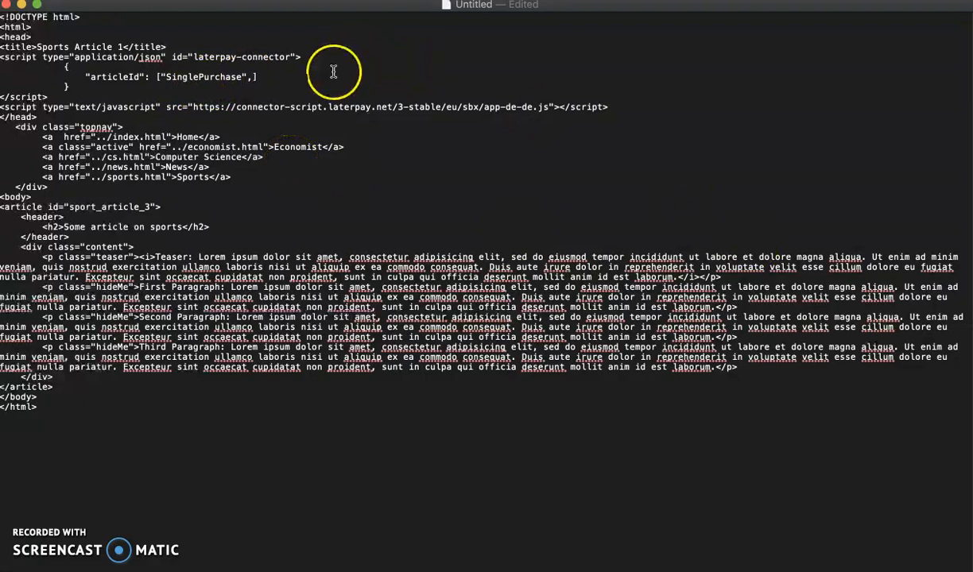
key(BackSpace)
text(,"")
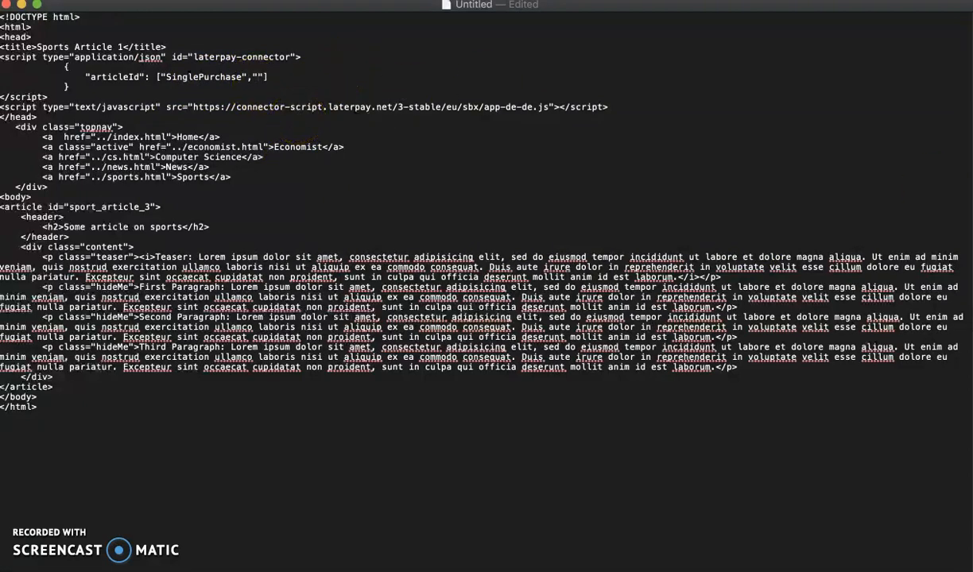
Fill the second articleId entry with SportsSubscription and copy that ID
key(super+Tab)
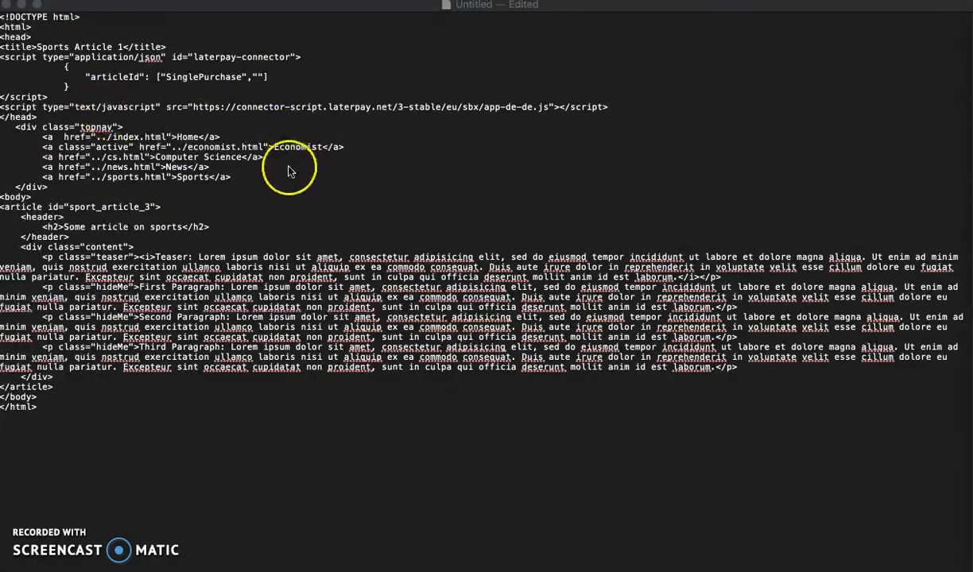
click(258, 79)
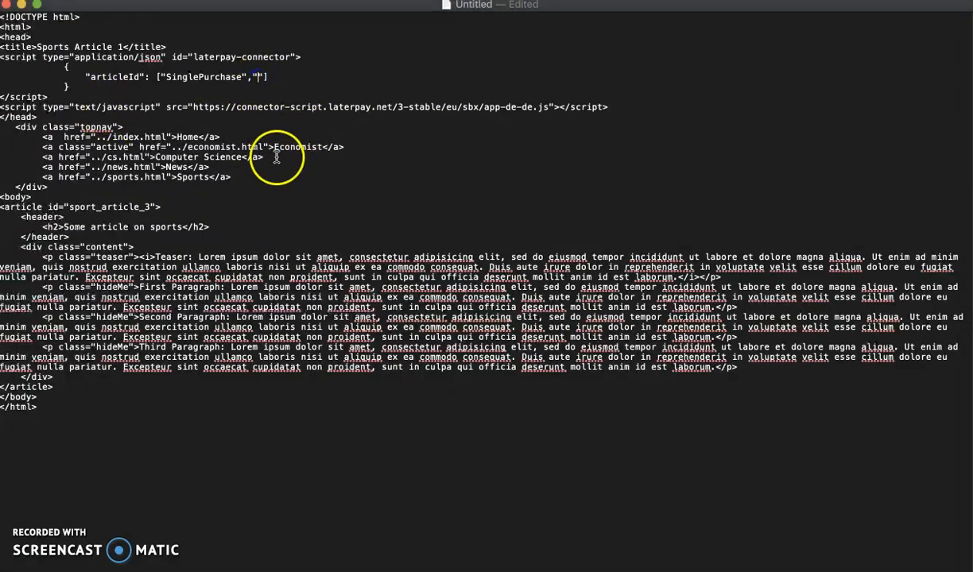
text(SportsSubscription)
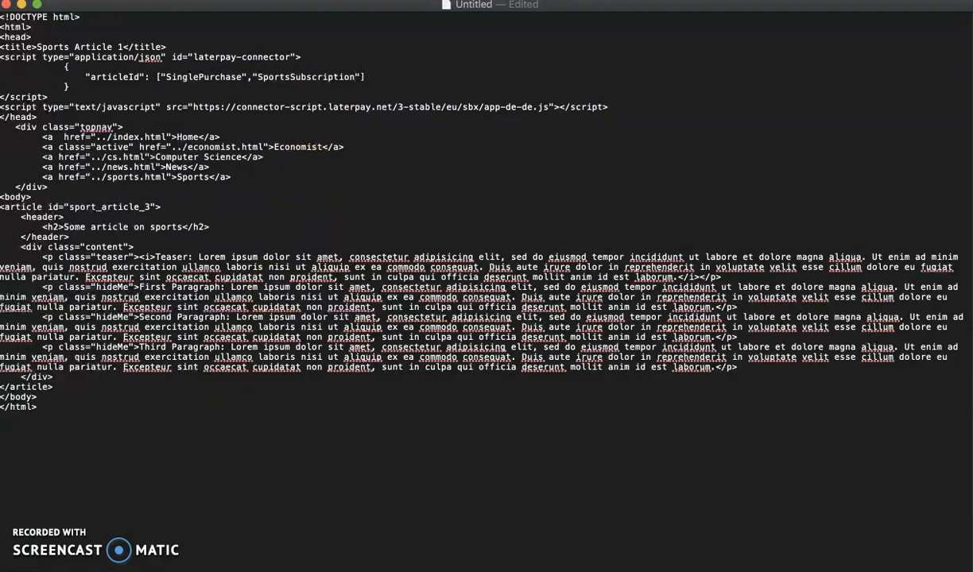
key(shift+alt+Left)
key(super+c)
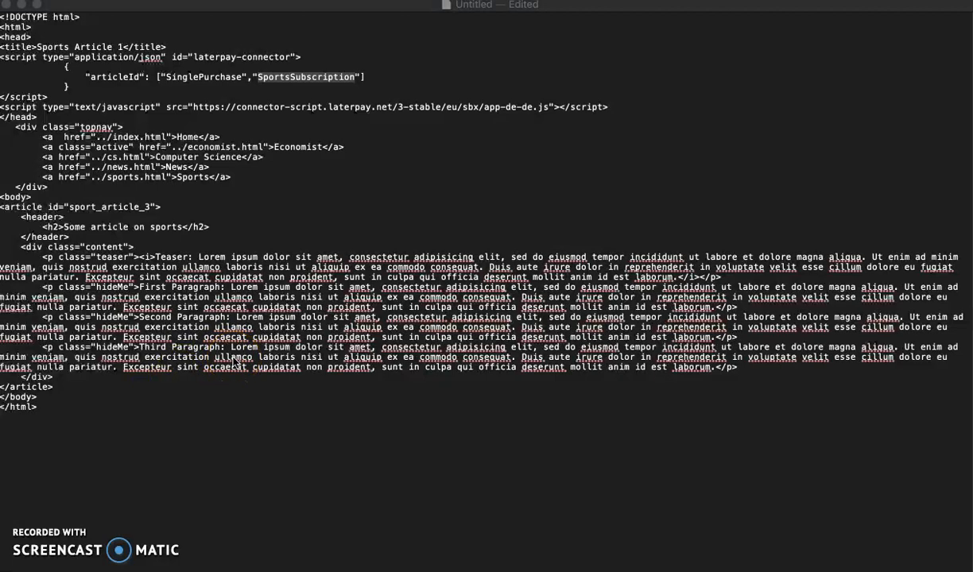
Switch to the browser and open a new subscription form in the LaterPay Connector dashboard
key(super+Tab)
key(super+Tab)
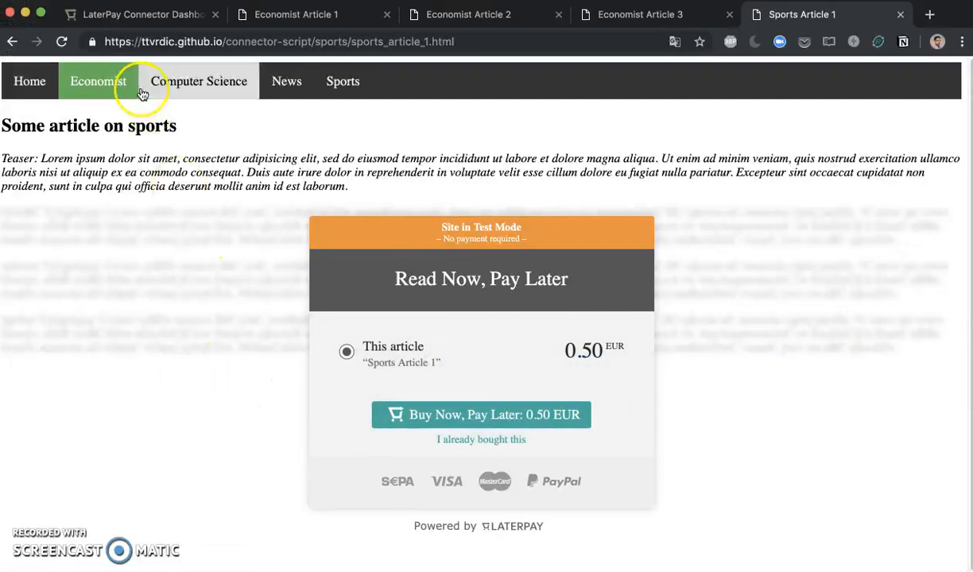
click(124, 24)
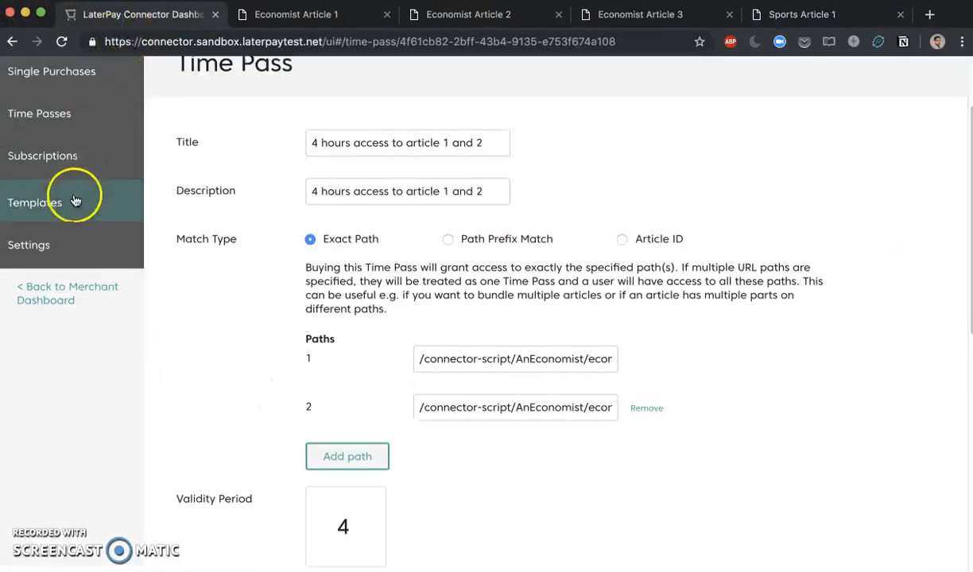
scroll(74, 196, up, 3)
click(76, 237)
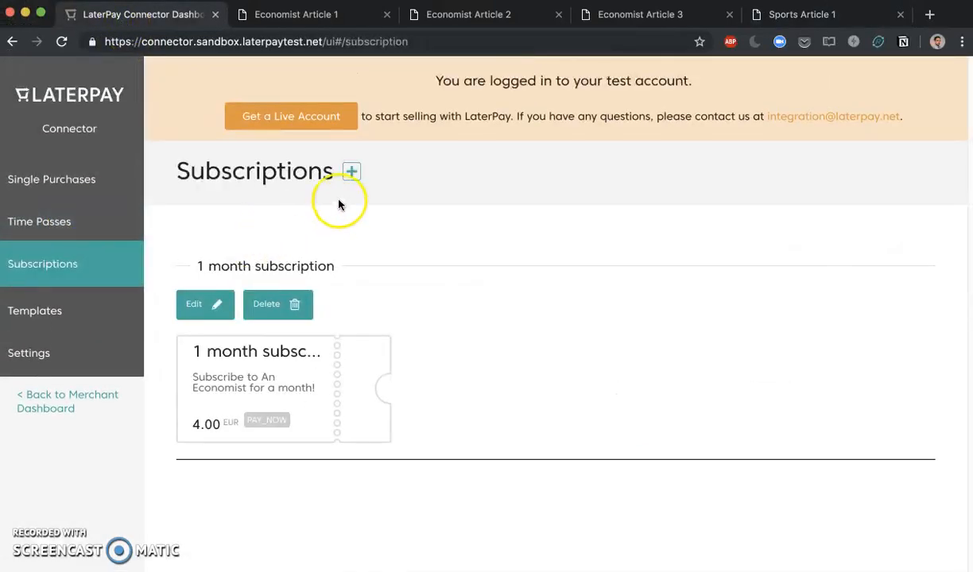
click(352, 175)
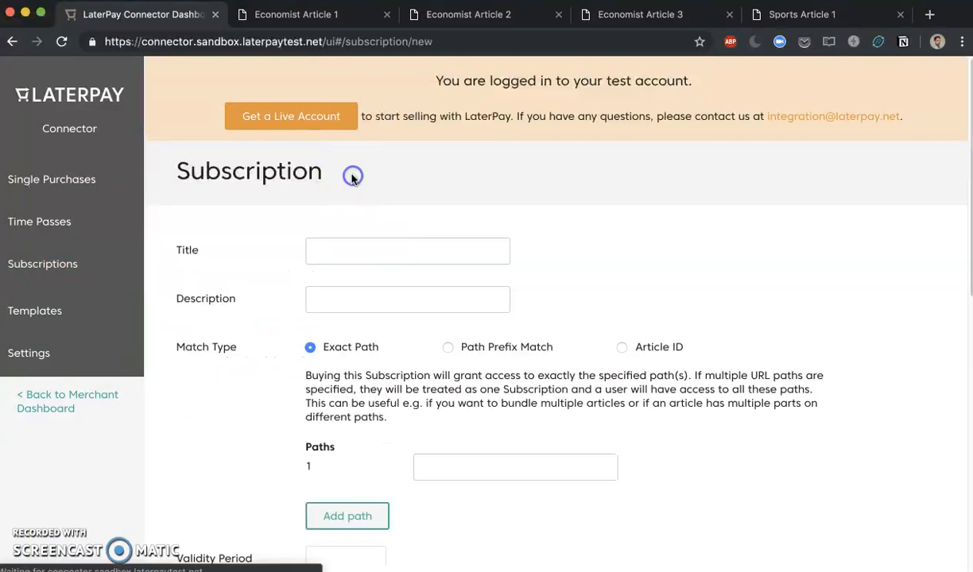
Title the subscription Sports Articles and enter the description "Subscribe to all the sports articles"
click(348, 251)
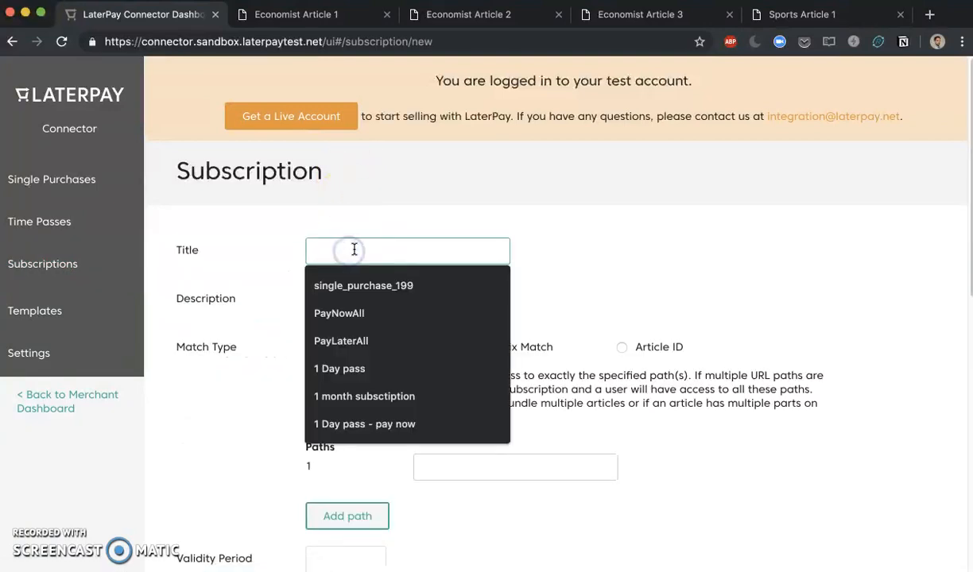
text(Sports Articles)
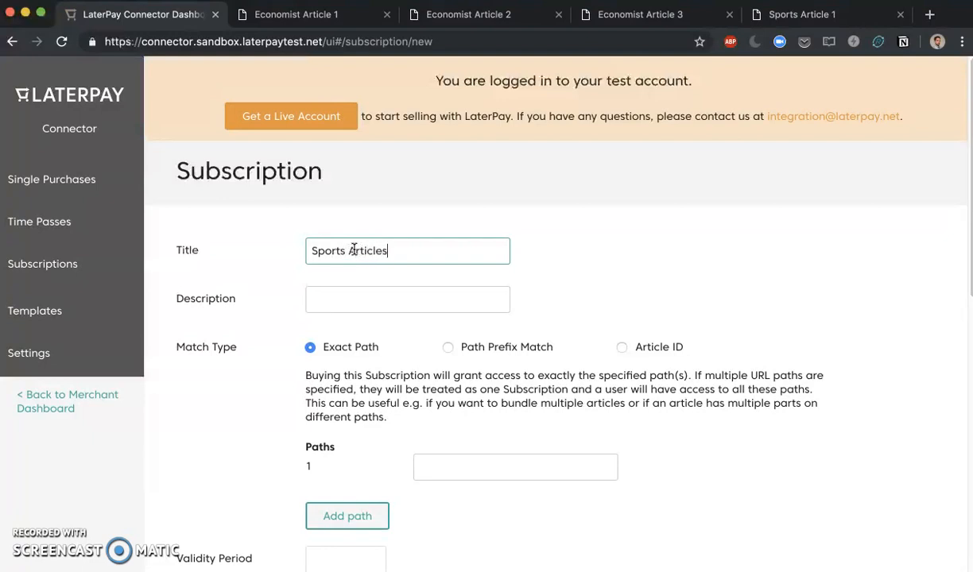
key(Tab)
text(Subscri)
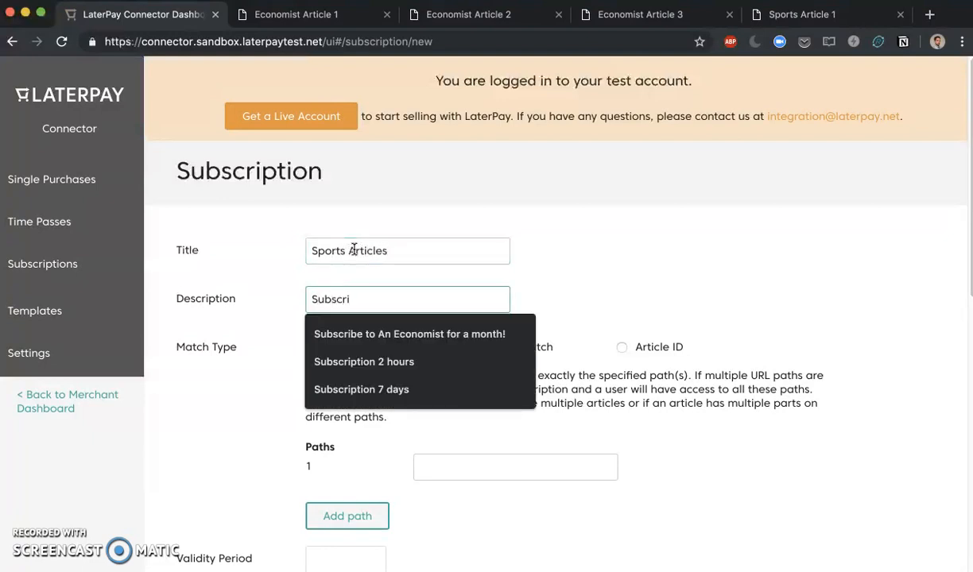
text(be to all the sports articles)
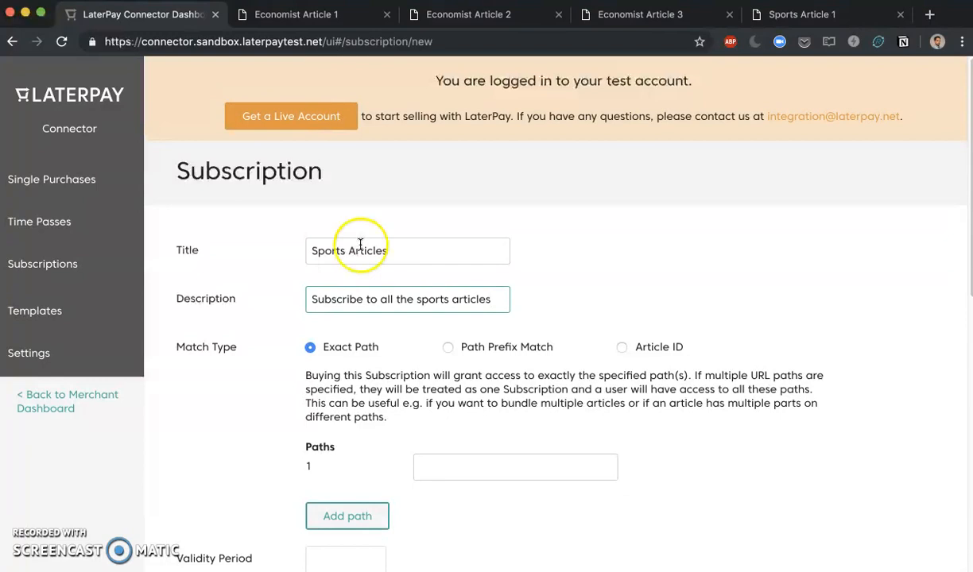
Match the subscription by Article ID, using the copied ID SportsSubscription
click(621, 347)
click(515, 432)
key(super+v)
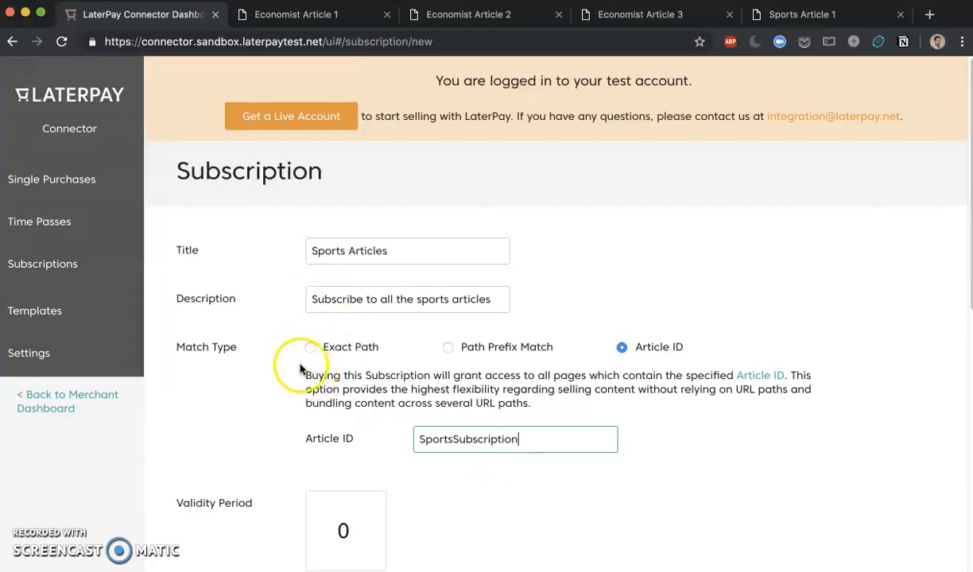
Set the subscription's validity period to 1 month and its price to 250 cents
scroll(302, 373, down, 3)
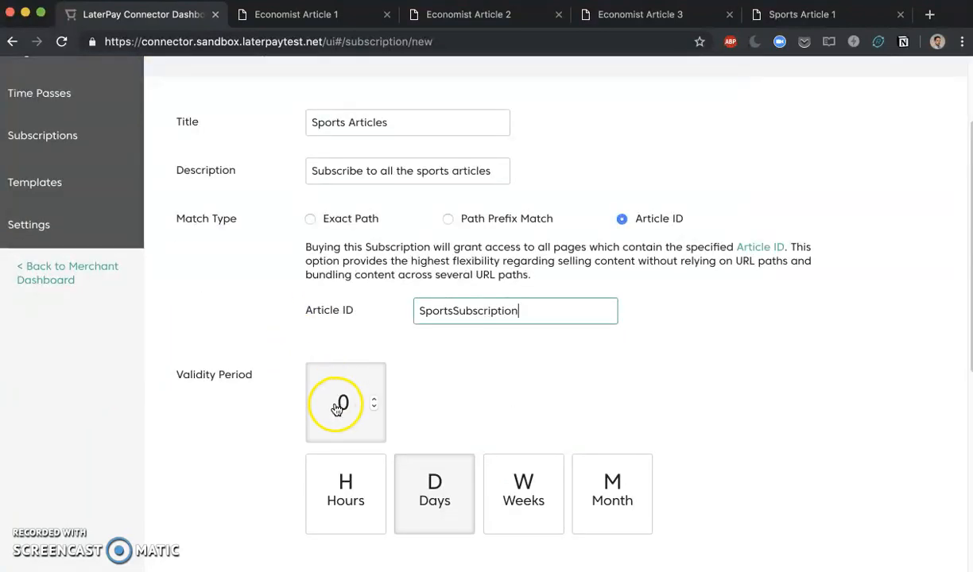
click(374, 398)
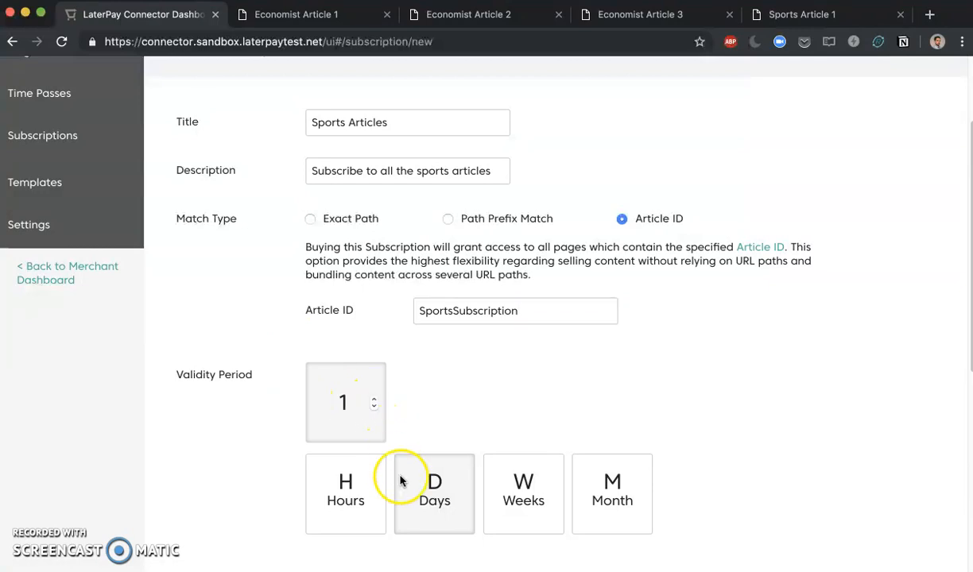
click(592, 485)
scroll(512, 436, down, 5)
double_click(364, 386)
text(250)
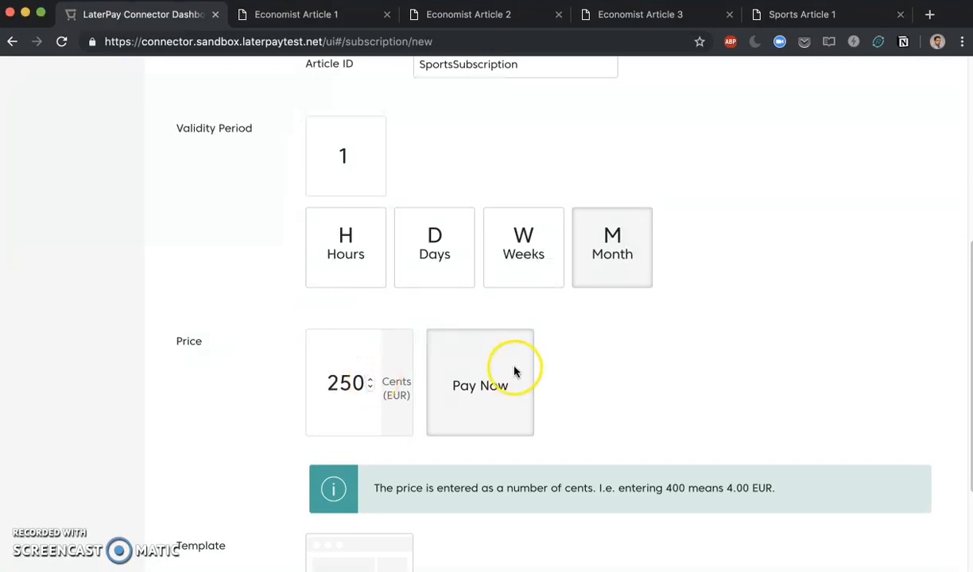
Assign single_purchase_199_template to the subscription and save it
scroll(437, 399, down, 2)
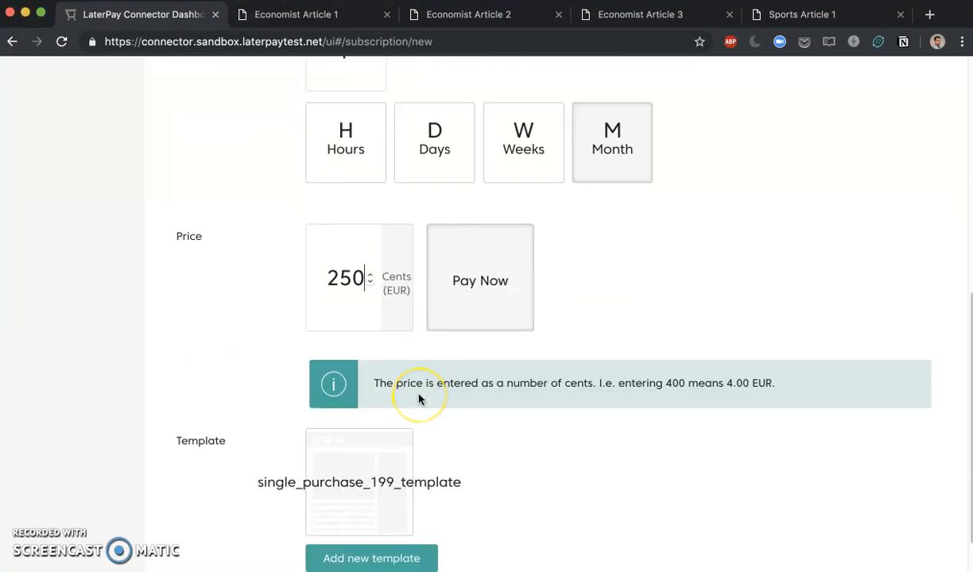
scroll(419, 399, down, 1)
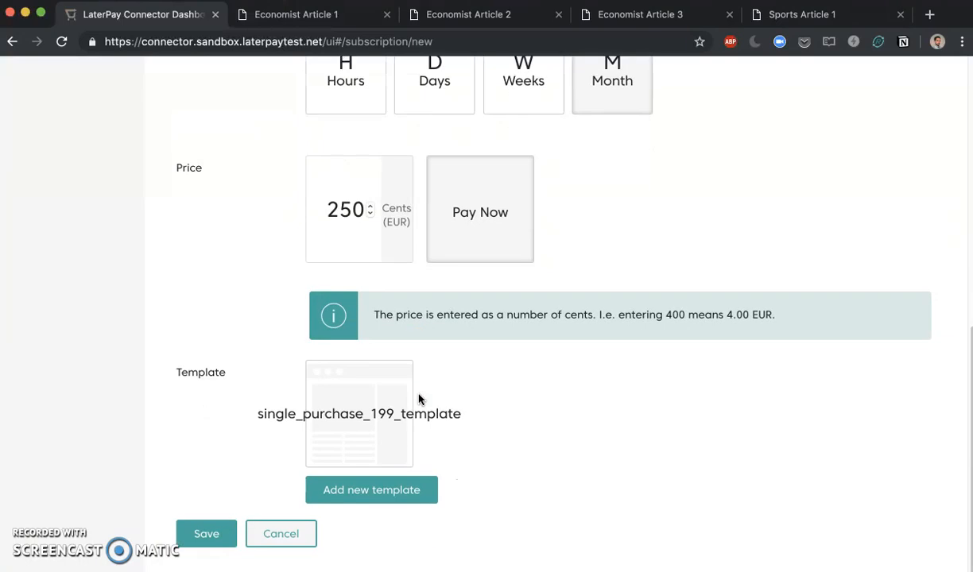
click(359, 380)
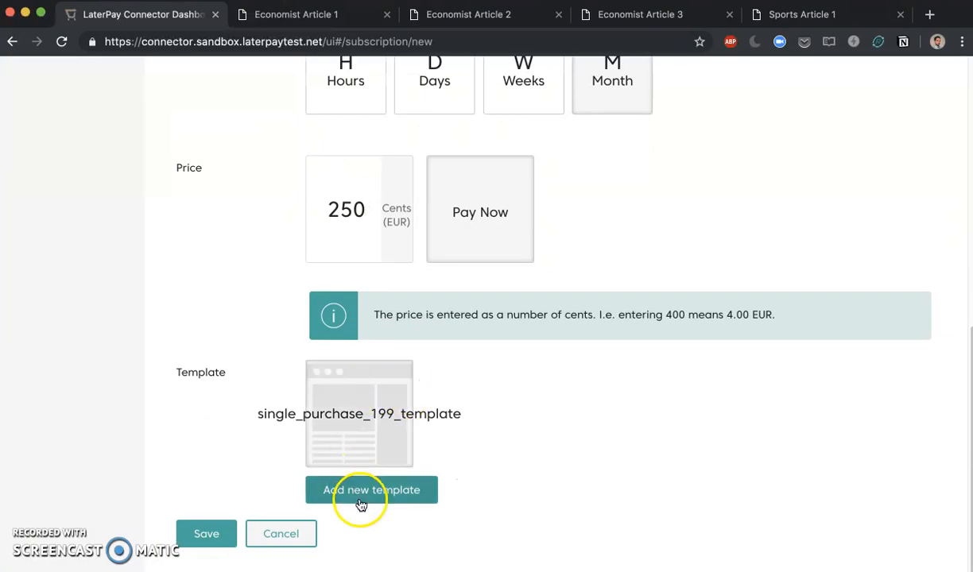
click(202, 533)
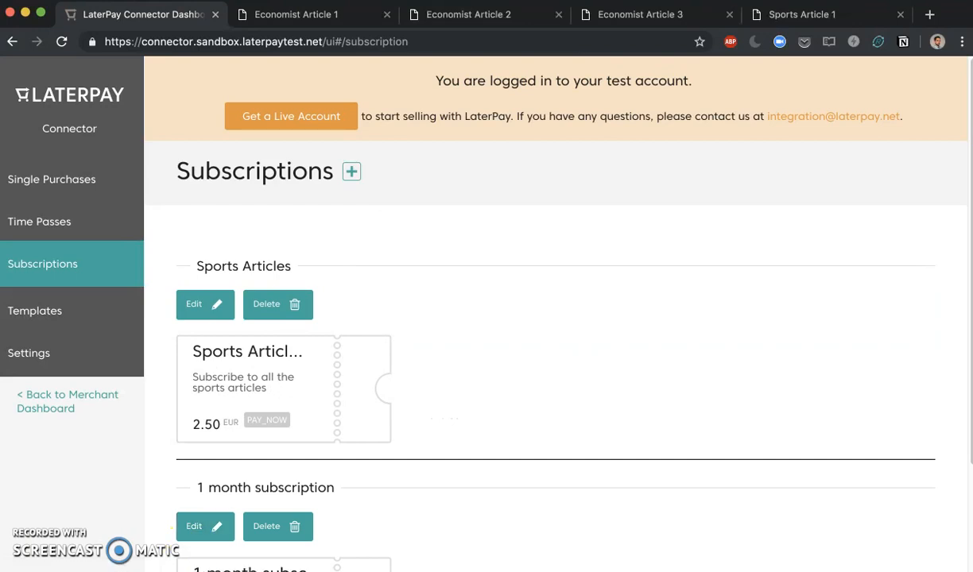
scroll(365, 488, down, 3)
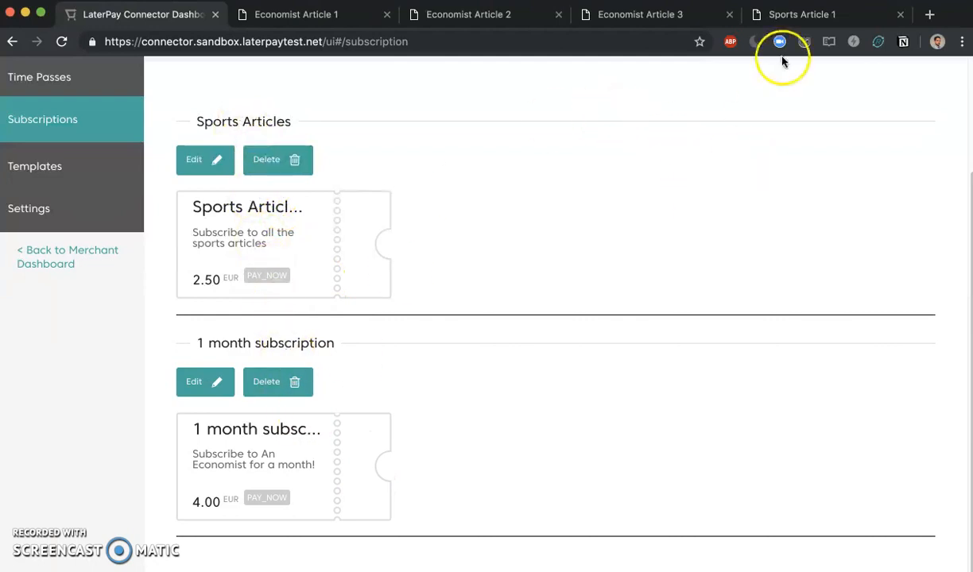
Reload Sports Article 1 and compare its paywall options with those of Economist Article 2
click(798, 15)
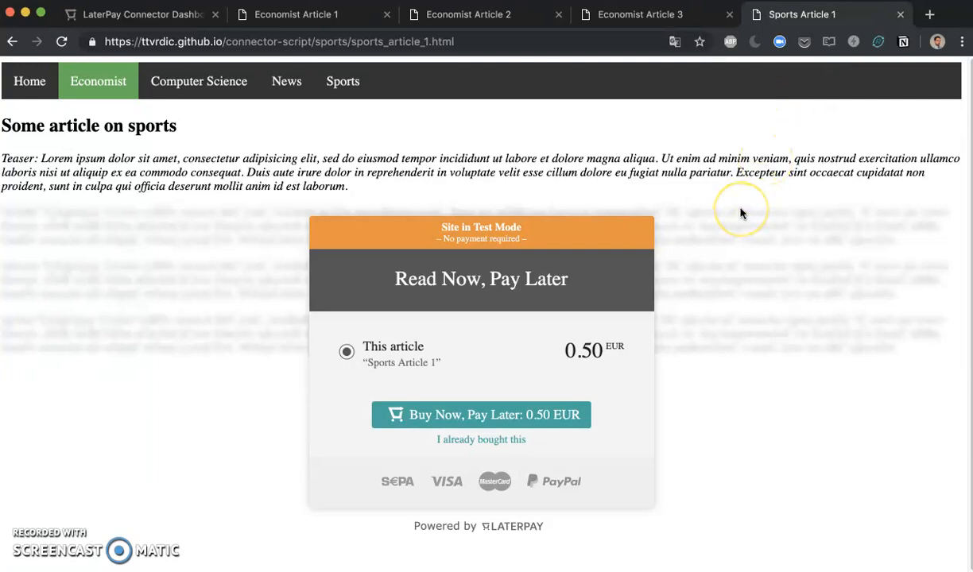
key(super+r)
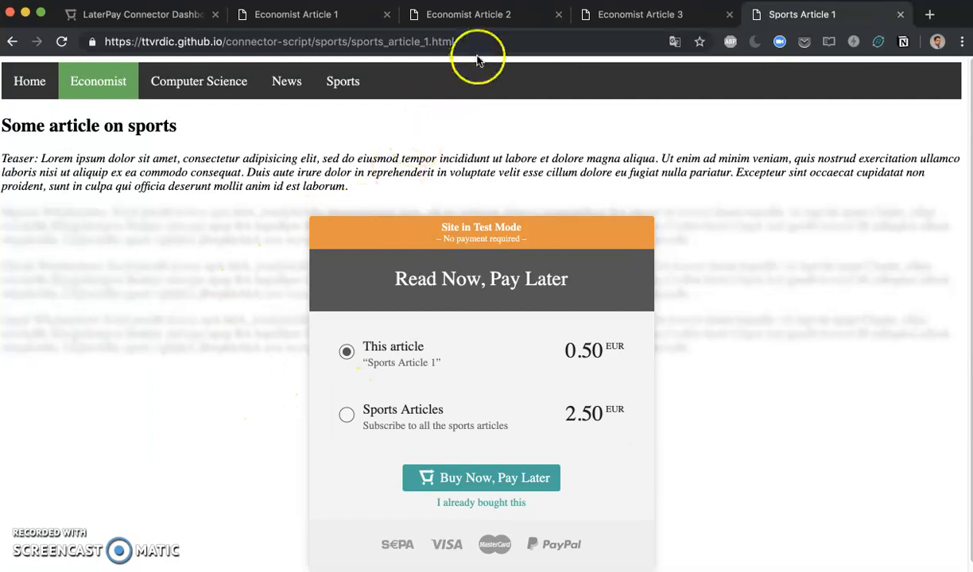
click(485, 21)
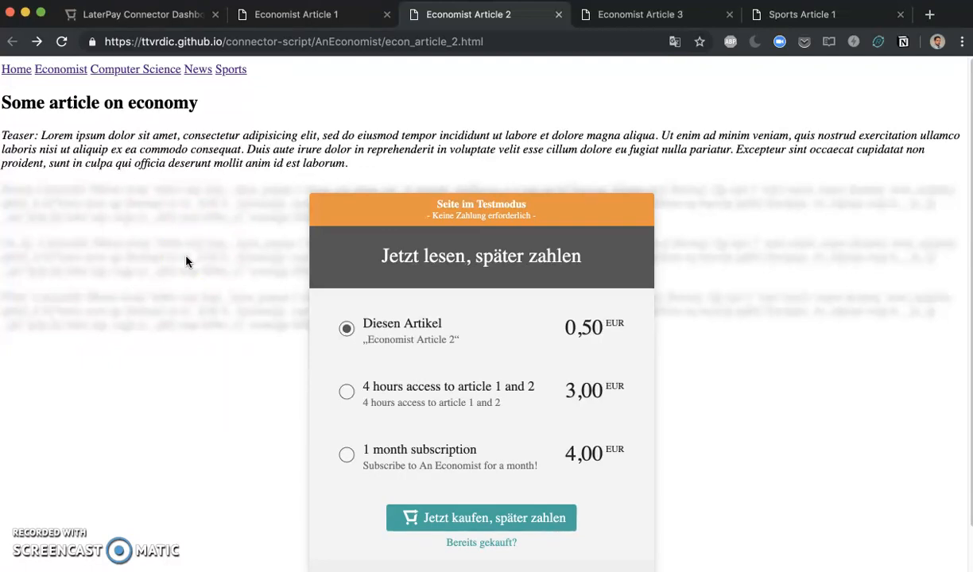
click(804, 14)
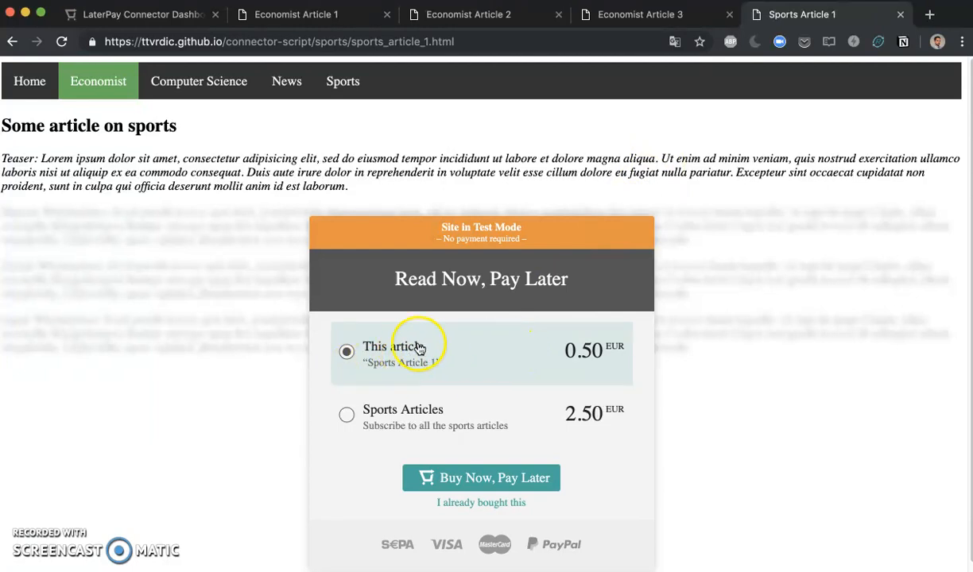
Highlight the SinglePurchase ID in the text editor's source, and select the Sports Articles option in the browser's Sports Article 1 paywall
key(super+Tab)
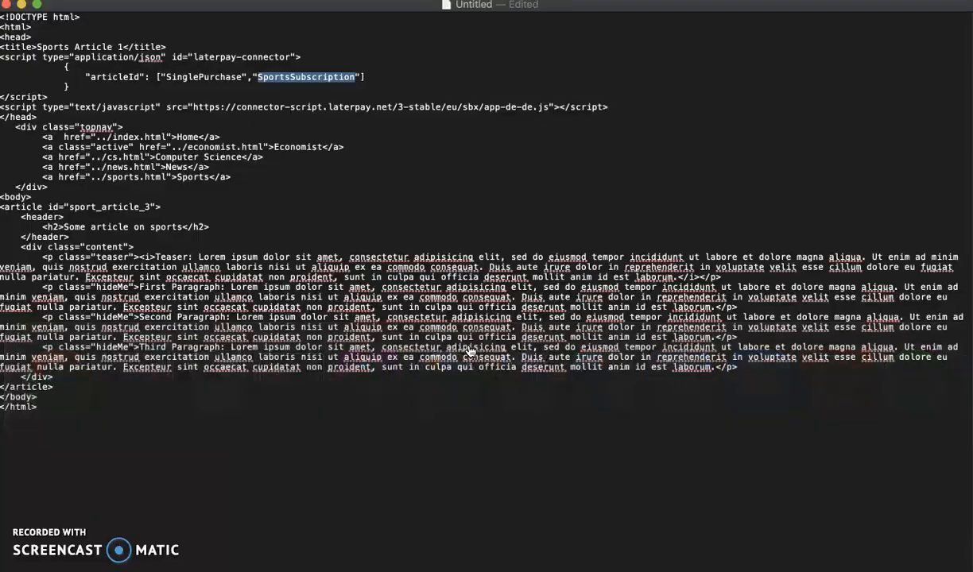
double_click(205, 76)
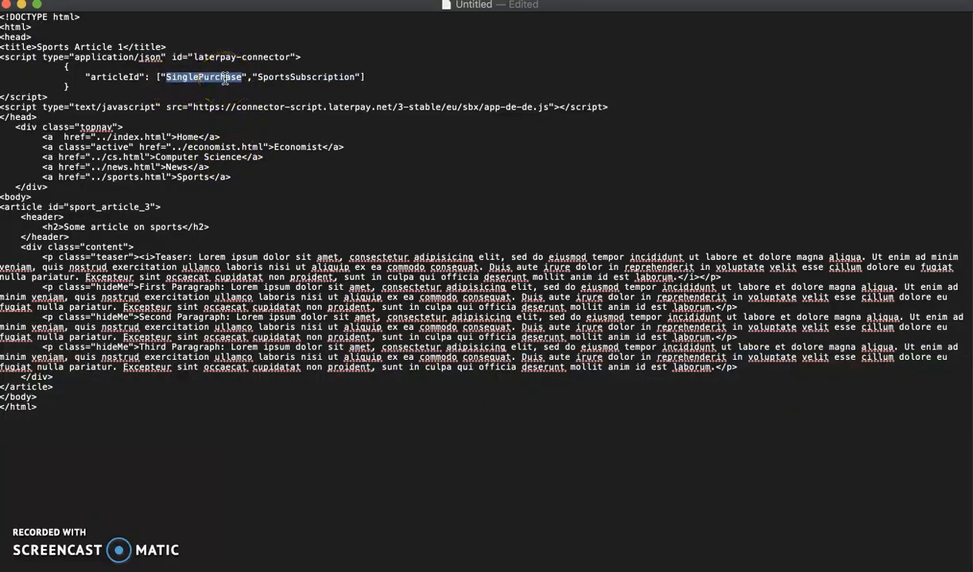
drag(210, 82, 314, 77)
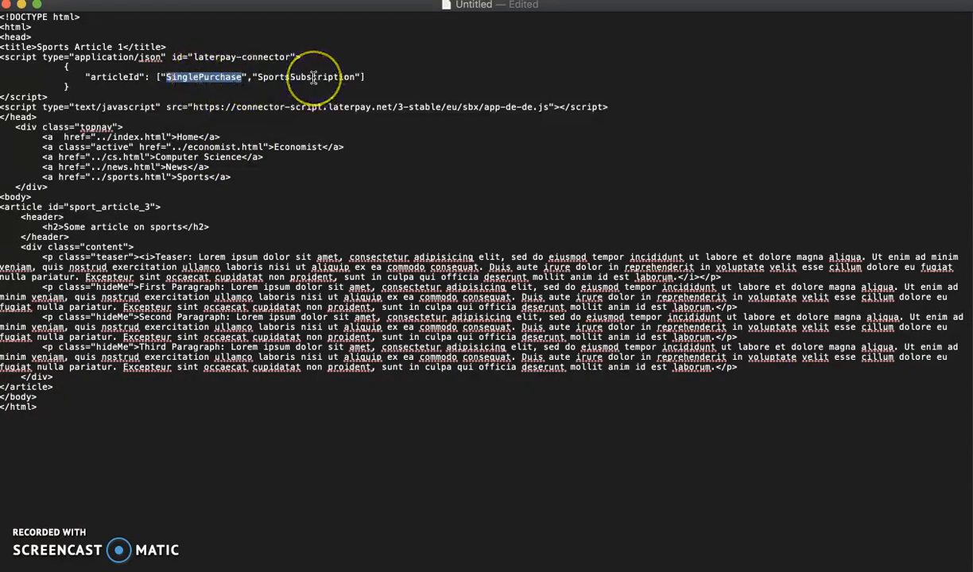
key(super+Tab)
click(418, 420)
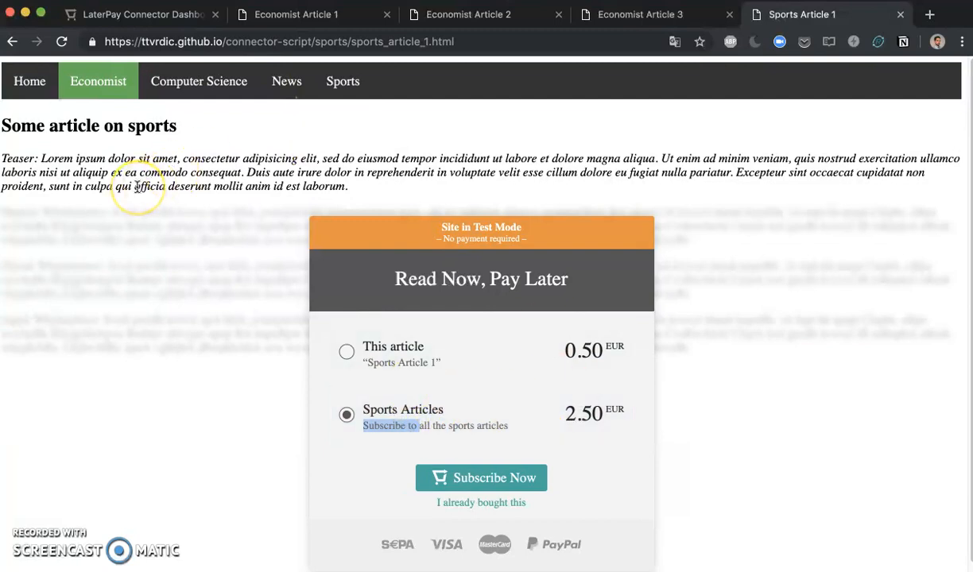
Back in the text editor, highlight the SportsSubscription entry in the articleId array
key(super+Tab)
double_click(291, 76)
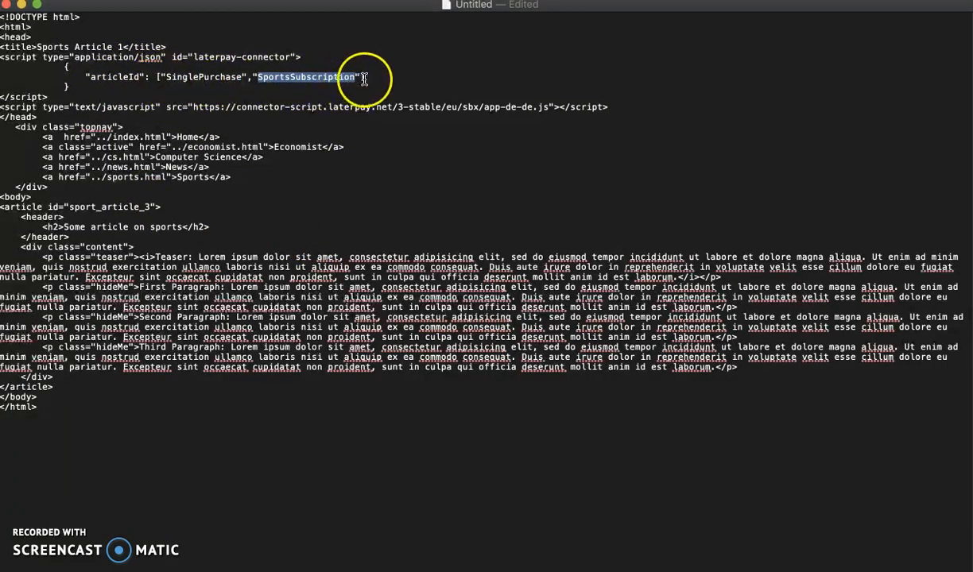
click(284, 78)
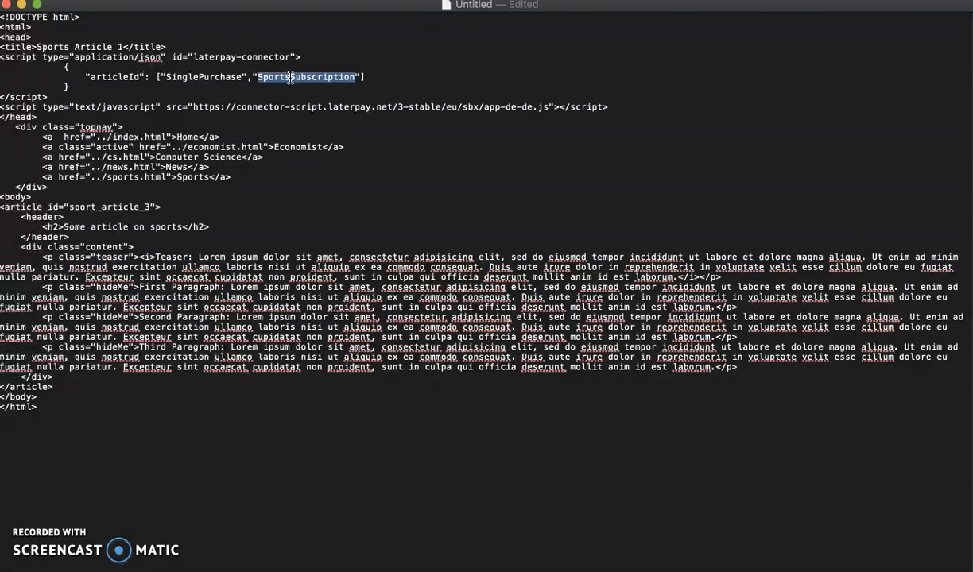
Switch to the browser, review the Sports Article 1 paywall, and return to the dashboard's subscriptions list
key(super+Tab)
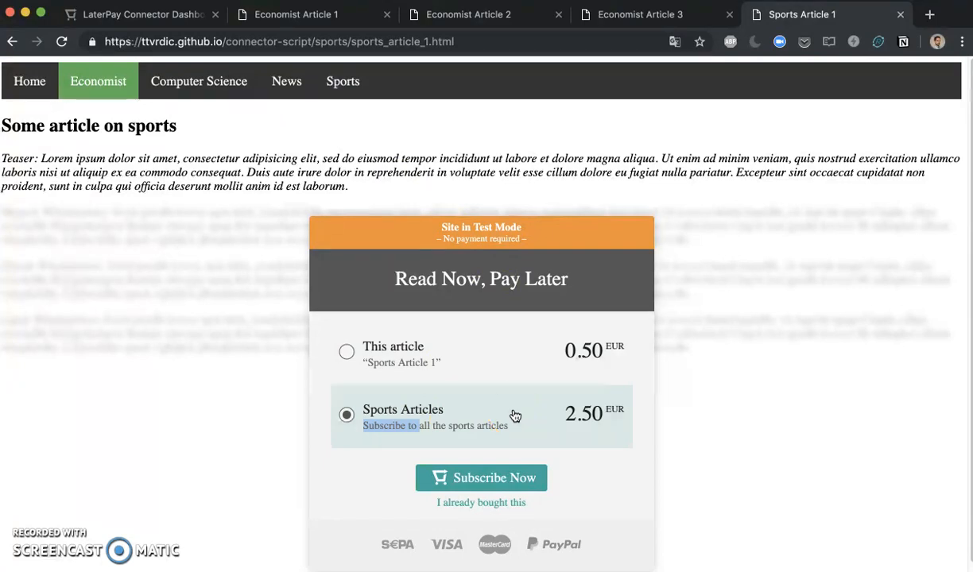
click(161, 525)
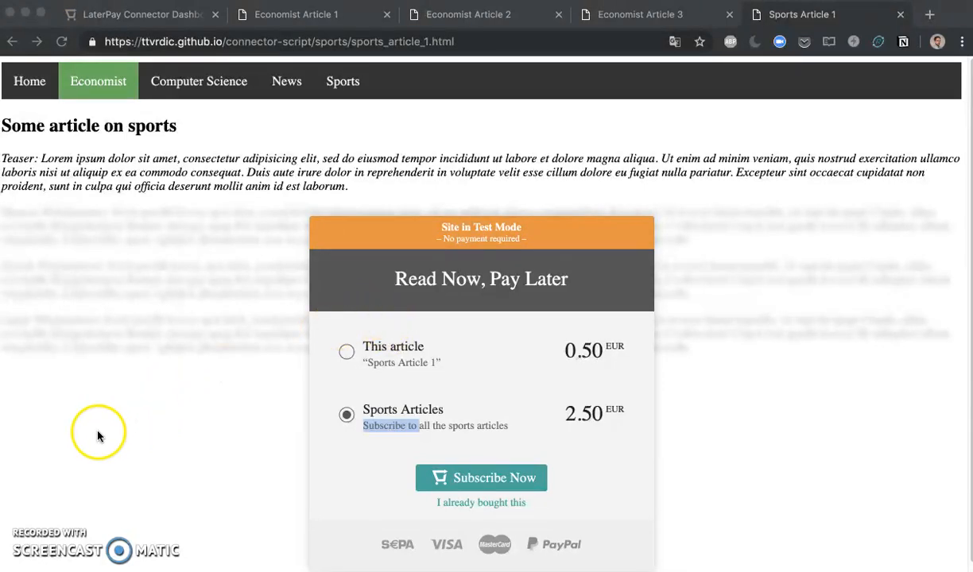
click(132, 14)
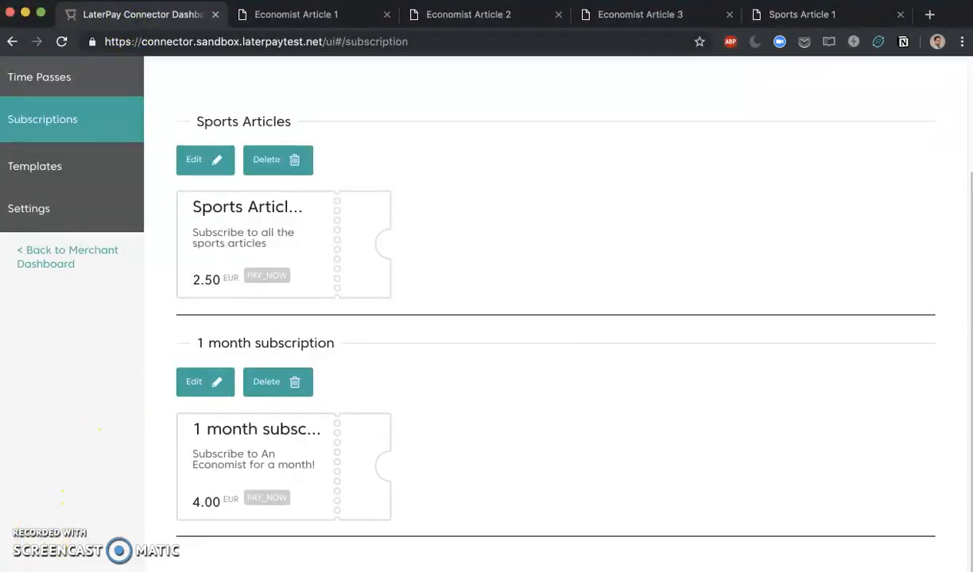